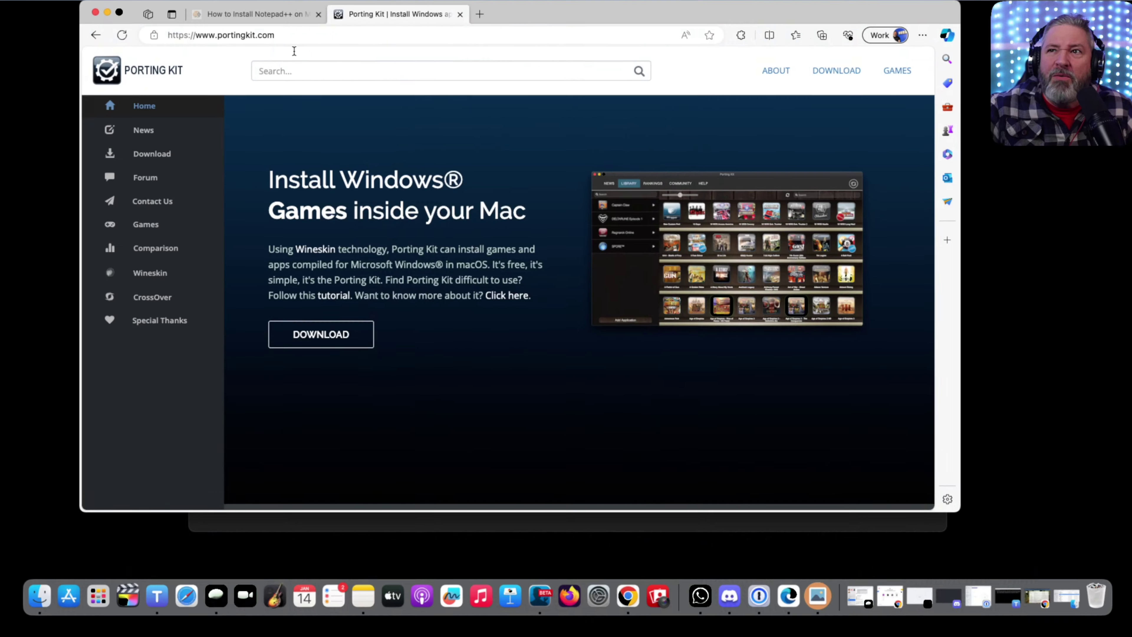
- Go to the Porting Kit download page and download the Porting-Kit-6.0.21.dmg installer
left_click(294, 38)
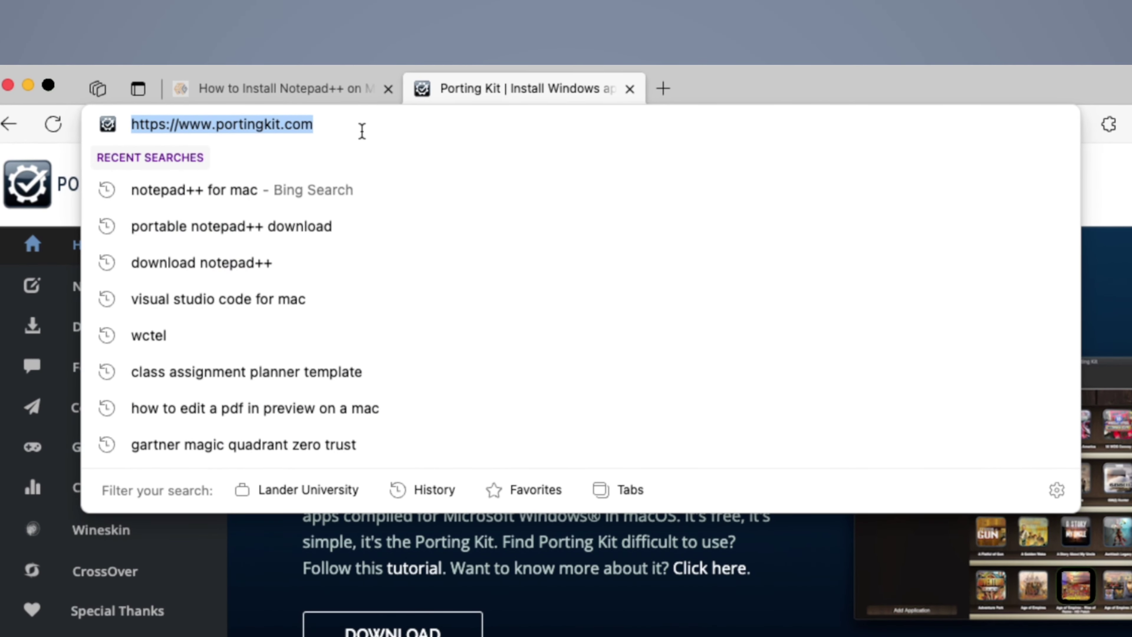
left_click(655, 630)
left_click(393, 632)
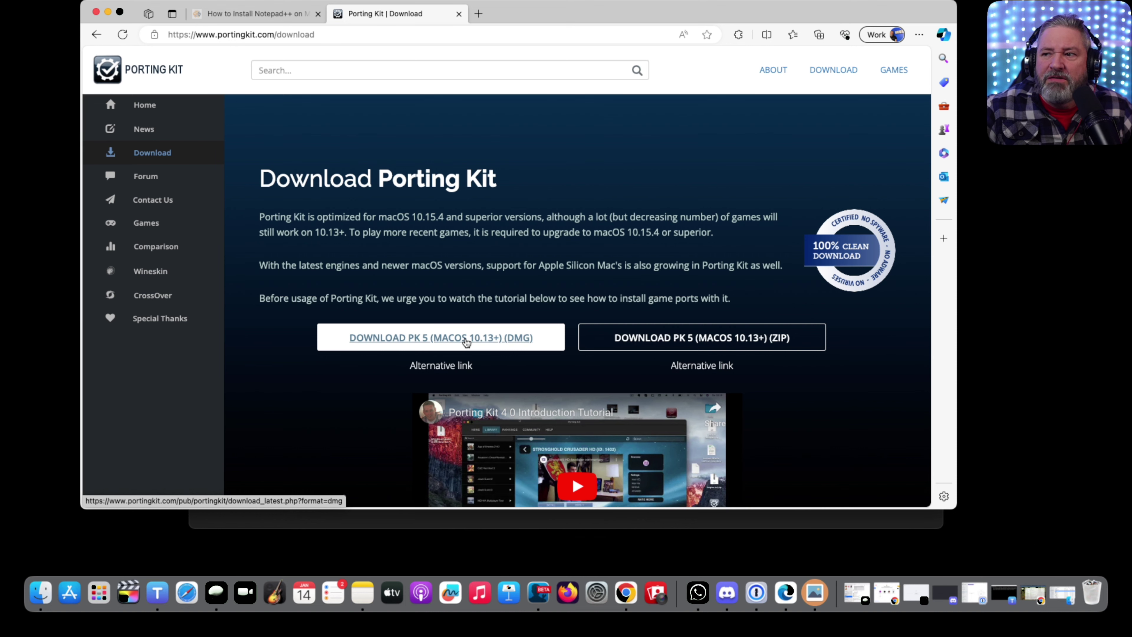
left_click(465, 341)
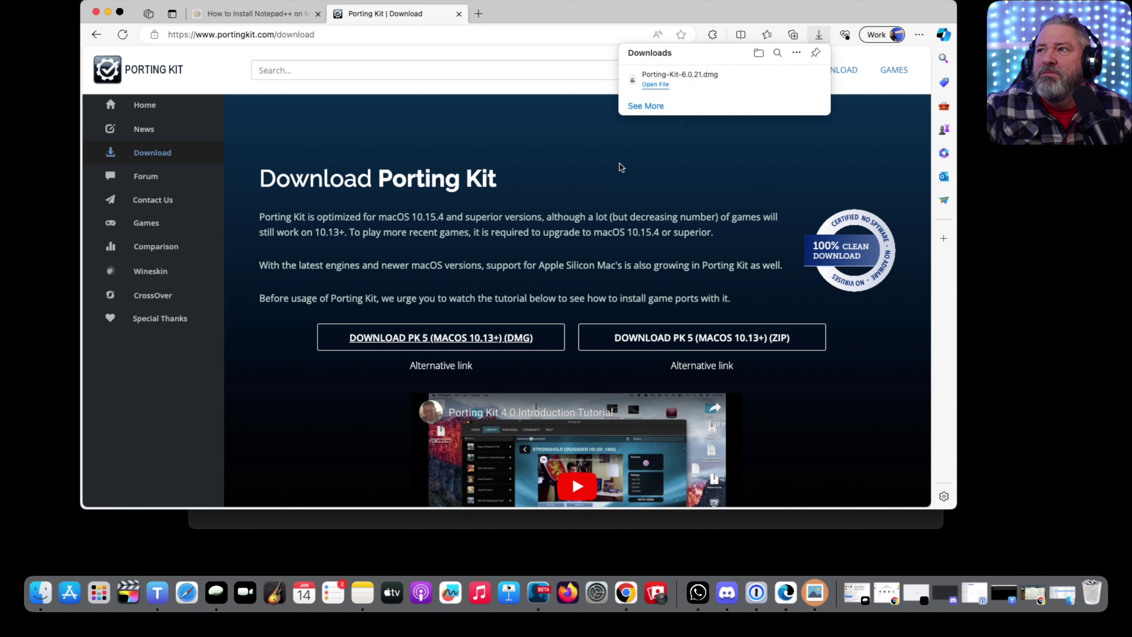
- Copy Porting Kit from the DMG into Applications and launch it from the Applications folder
left_click(655, 85)
left_click_drag(292, 194, 397, 194)
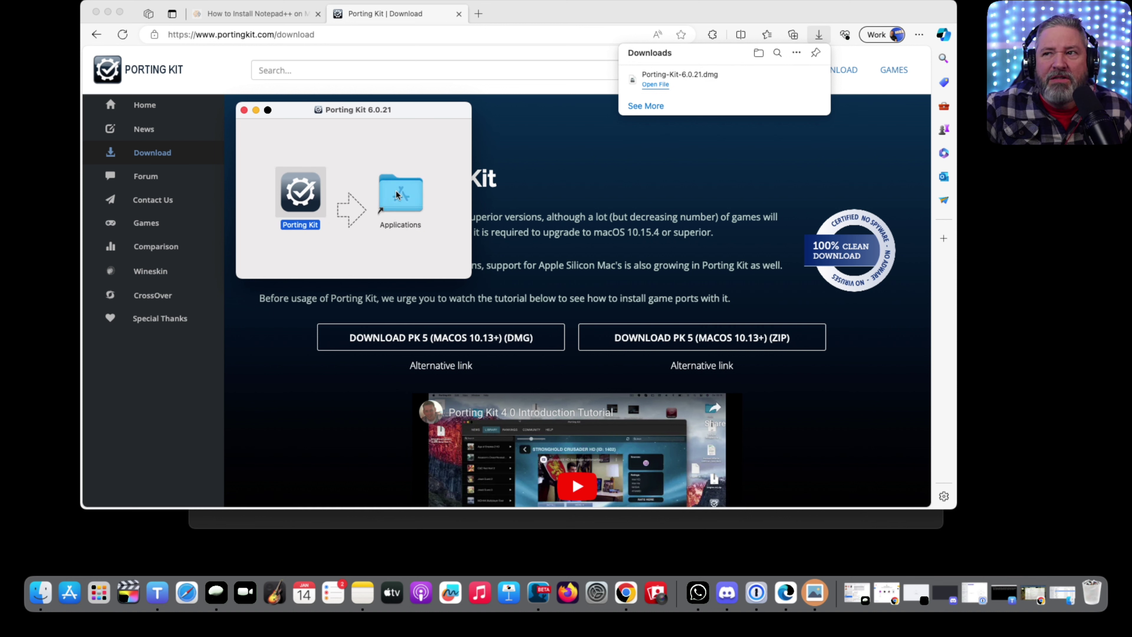
double_click(396, 194)
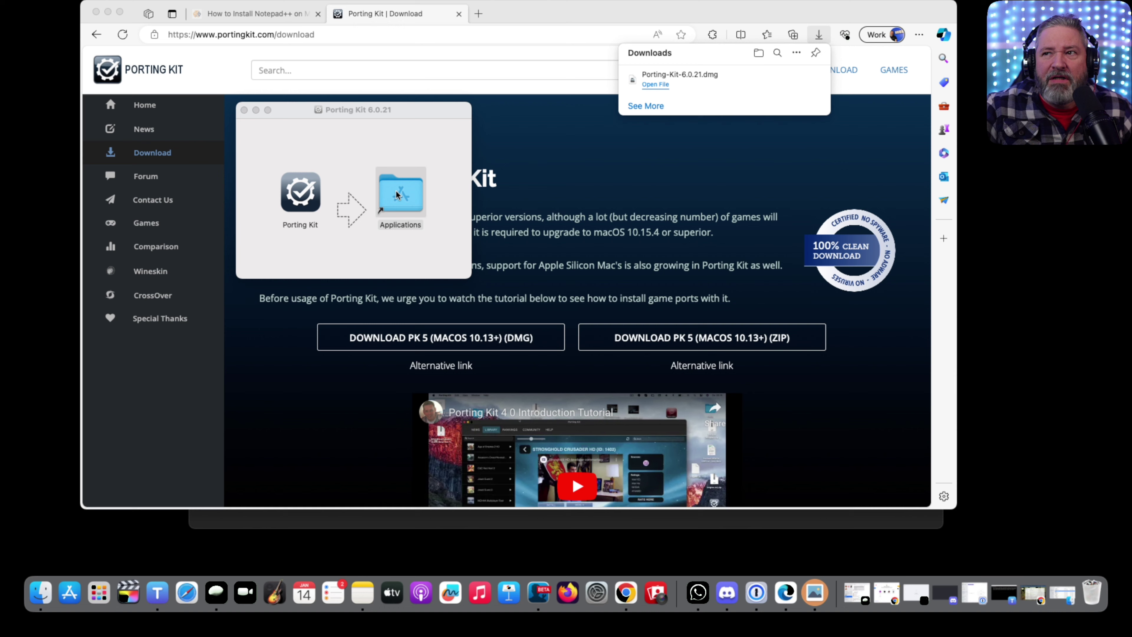
left_click_drag(515, 312, 498, 227)
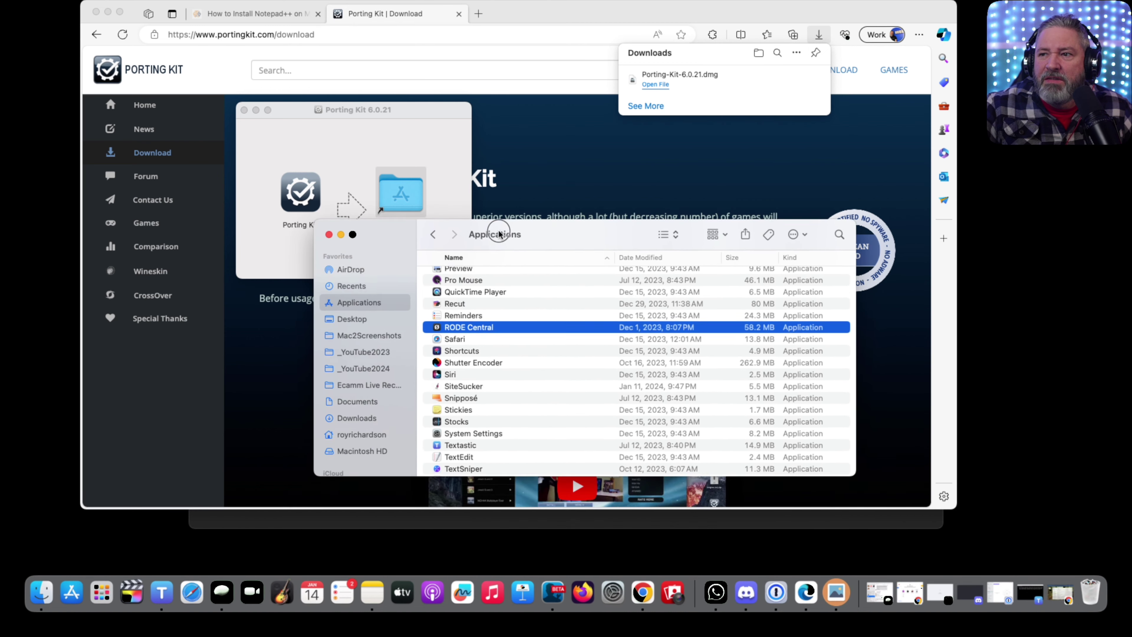
scroll(471, 310, "up", 3)
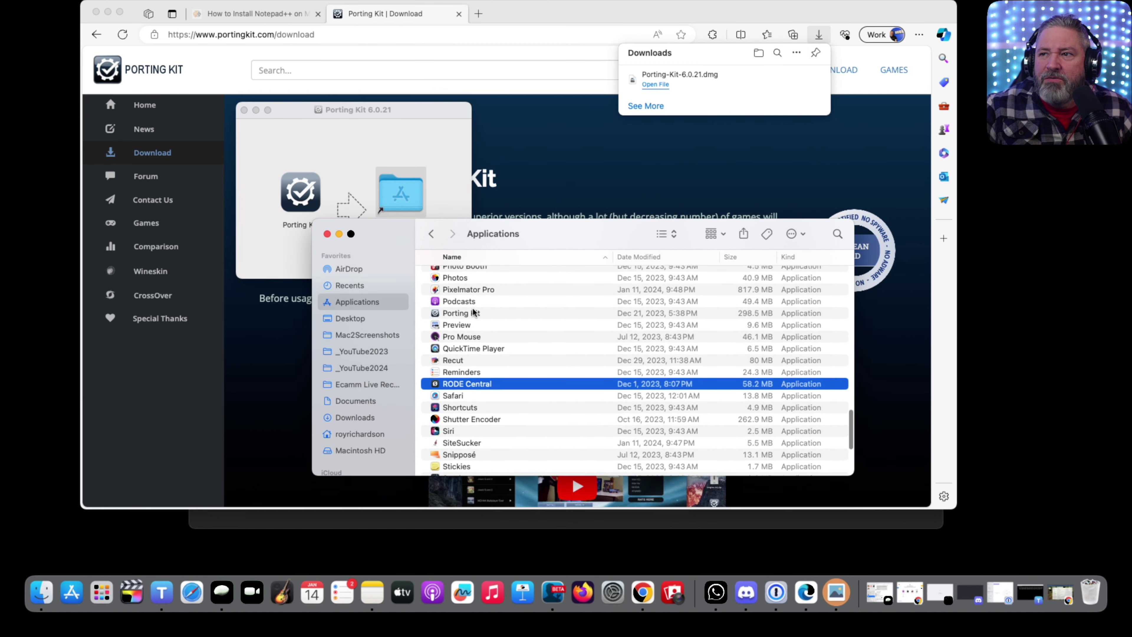
left_click(459, 315)
double_click(457, 315)
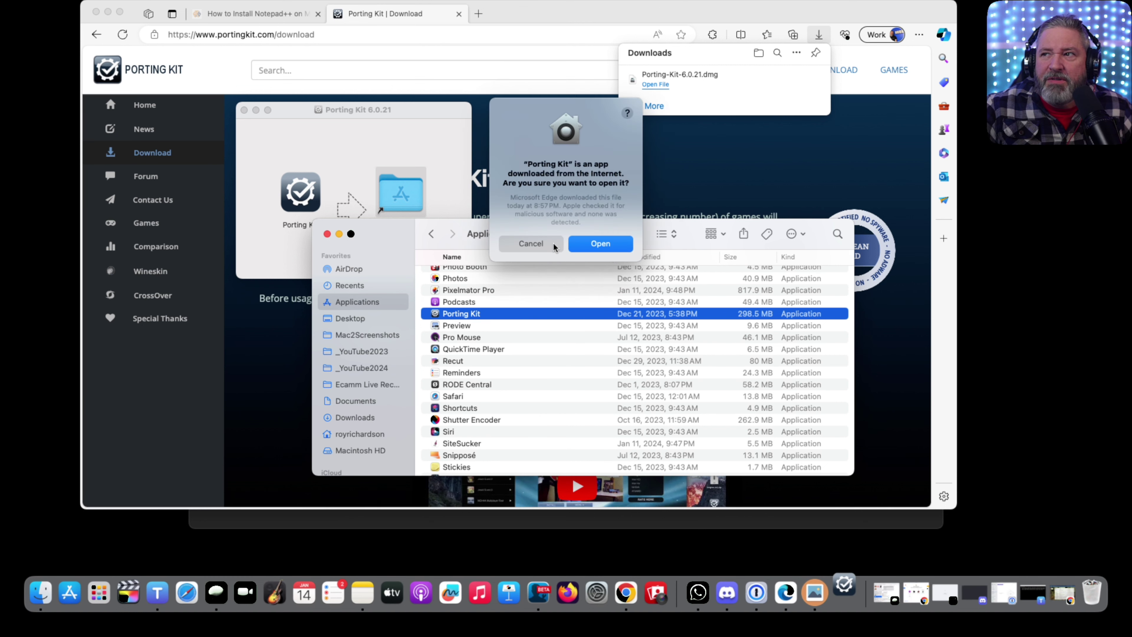
- Confirm opening the downloaded Porting Kit, begin setup and agree to the license
left_click(601, 244)
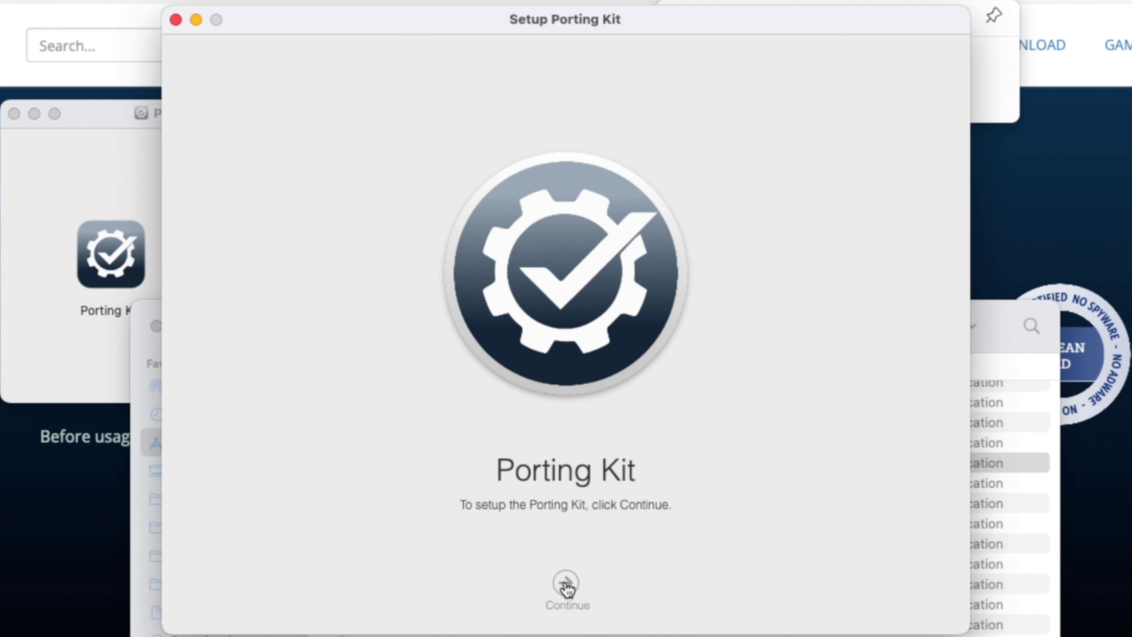
left_click(566, 584)
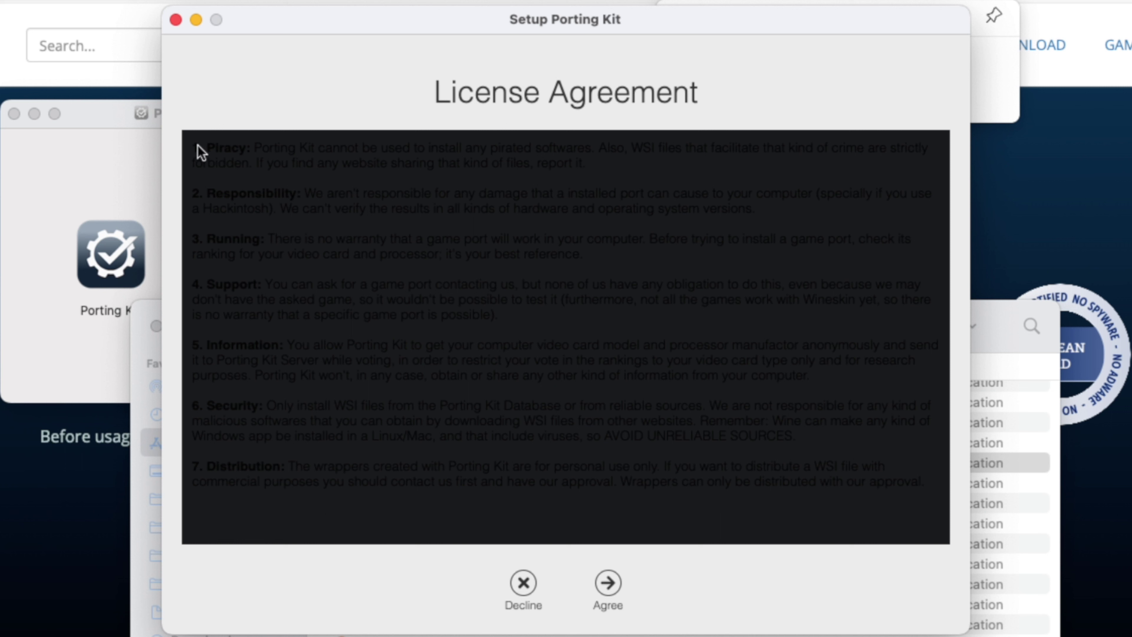
left_click_drag(198, 146, 526, 562)
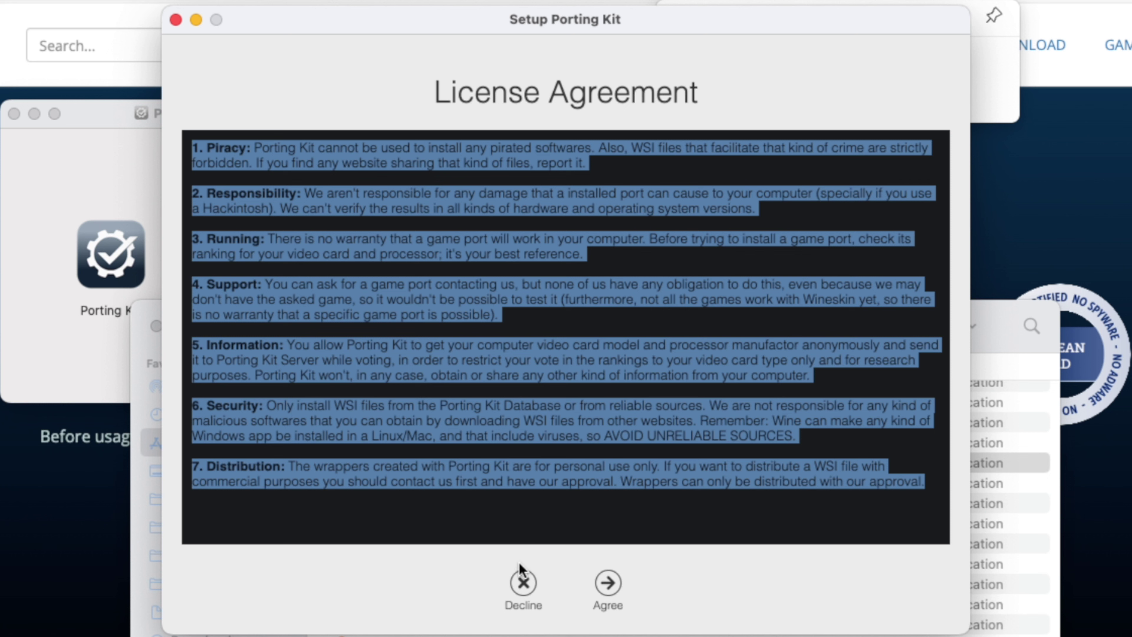
left_click(607, 597)
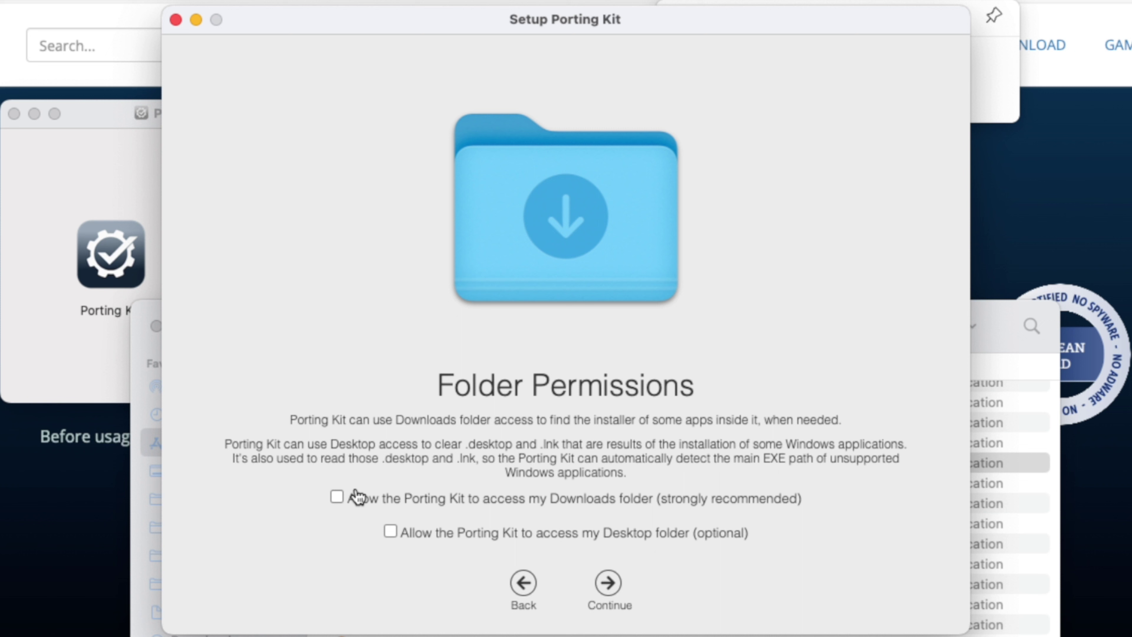
- Grant Porting Kit access to the Downloads folder and continue past folder permissions
left_click(337, 497)
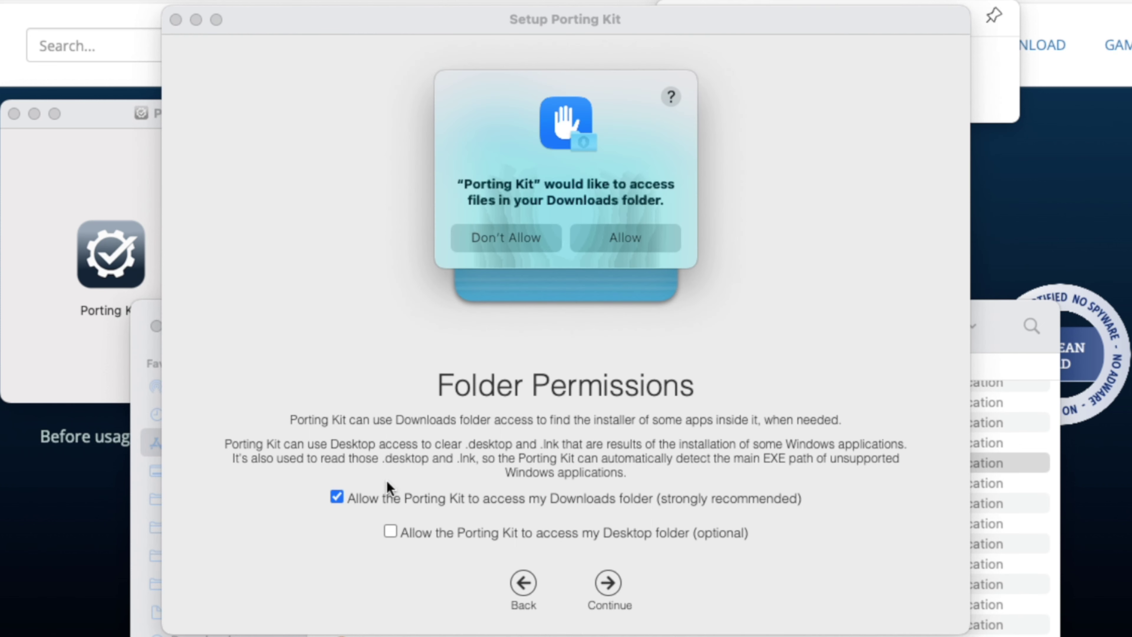
left_click(624, 241)
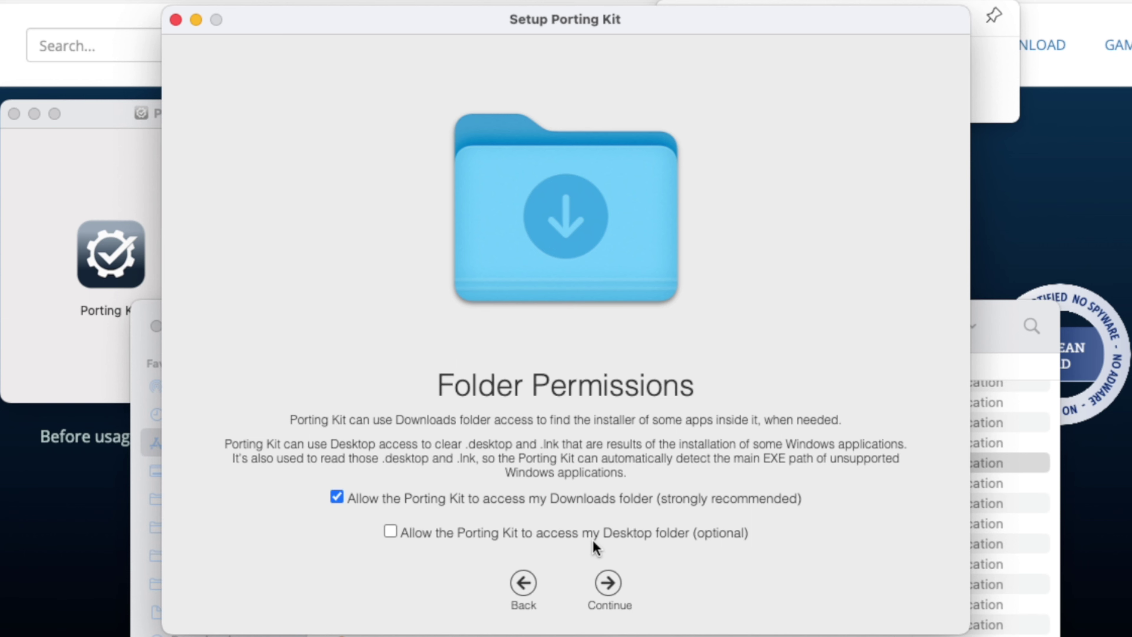
left_click(608, 582)
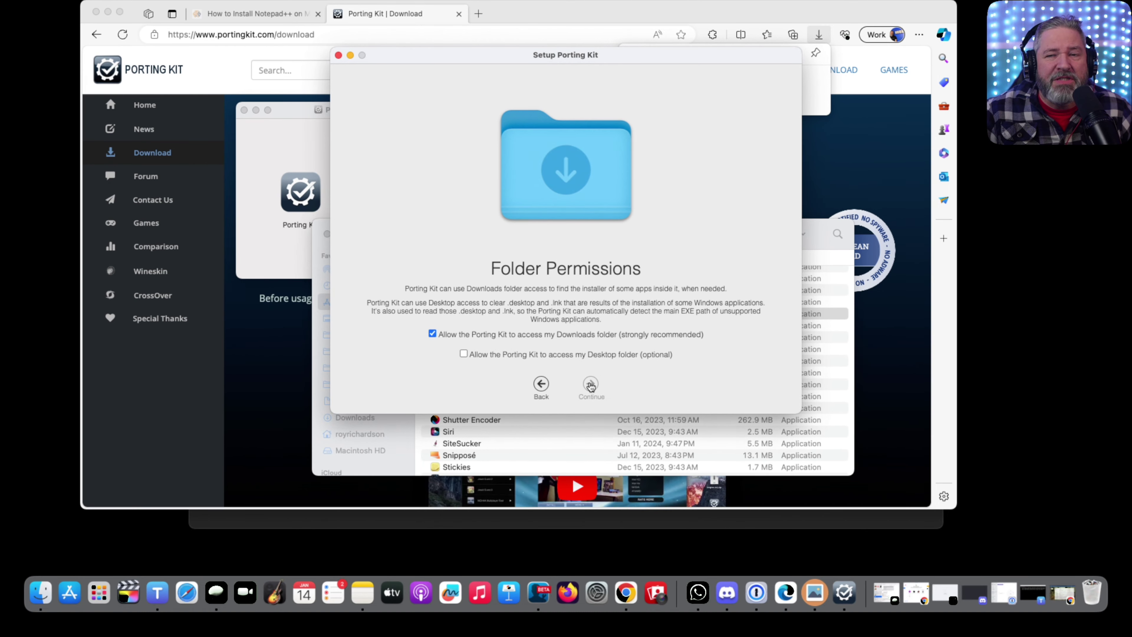
- Keep analytics sharing on and the default applications path
left_click(598, 470)
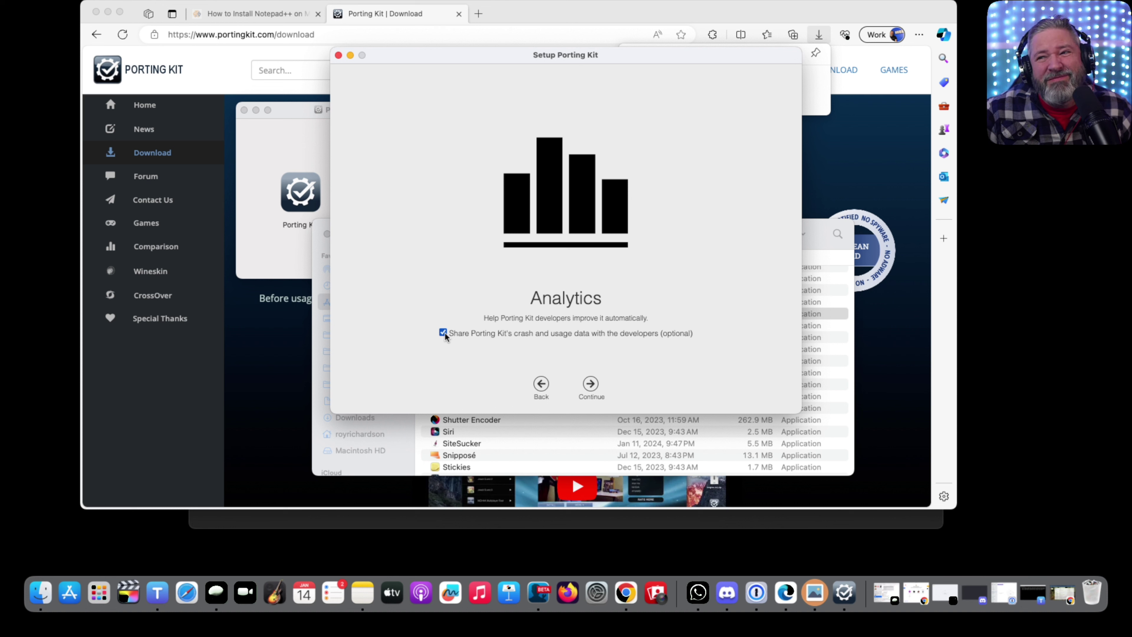
left_click(589, 387)
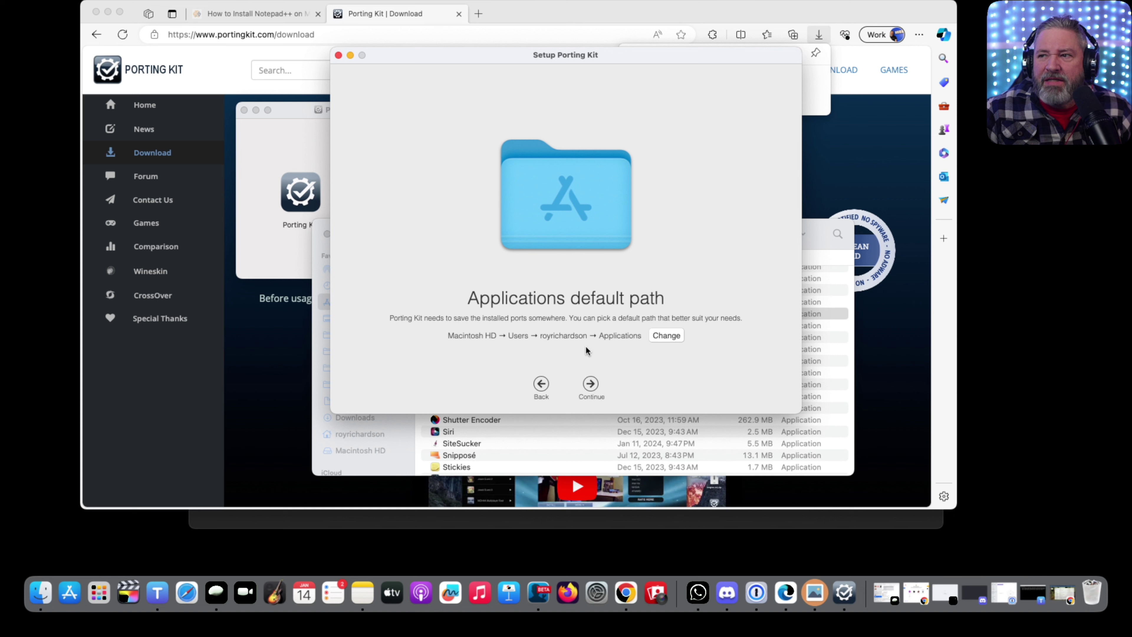
left_click(591, 385)
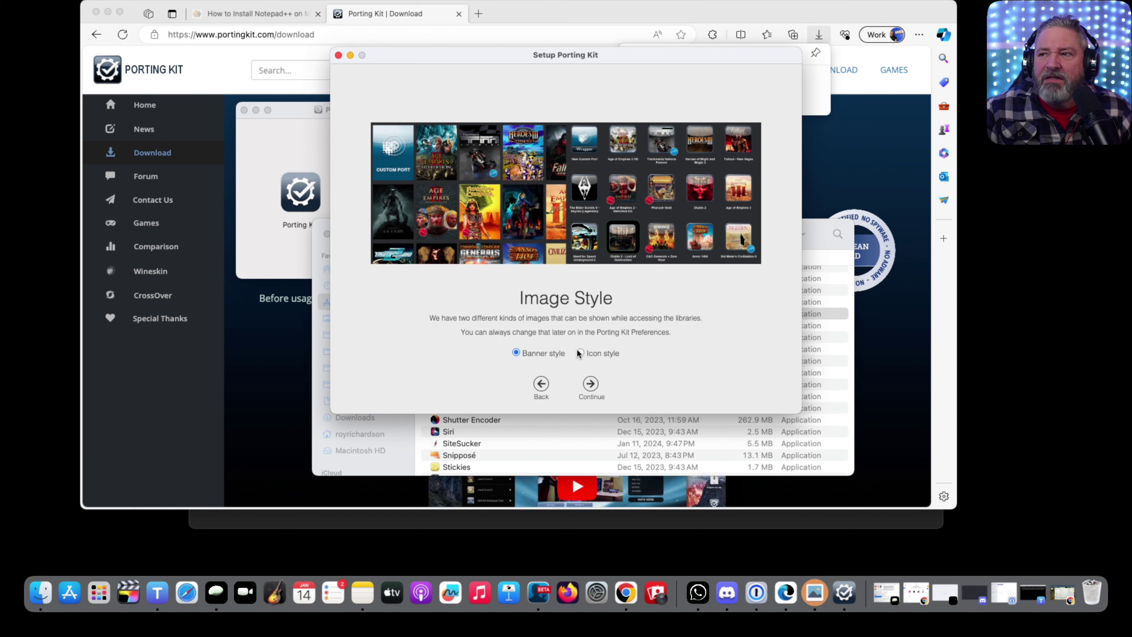
- Choose Banner style images, skip GOG.com and Steam integration, and finish setup
left_click(516, 352)
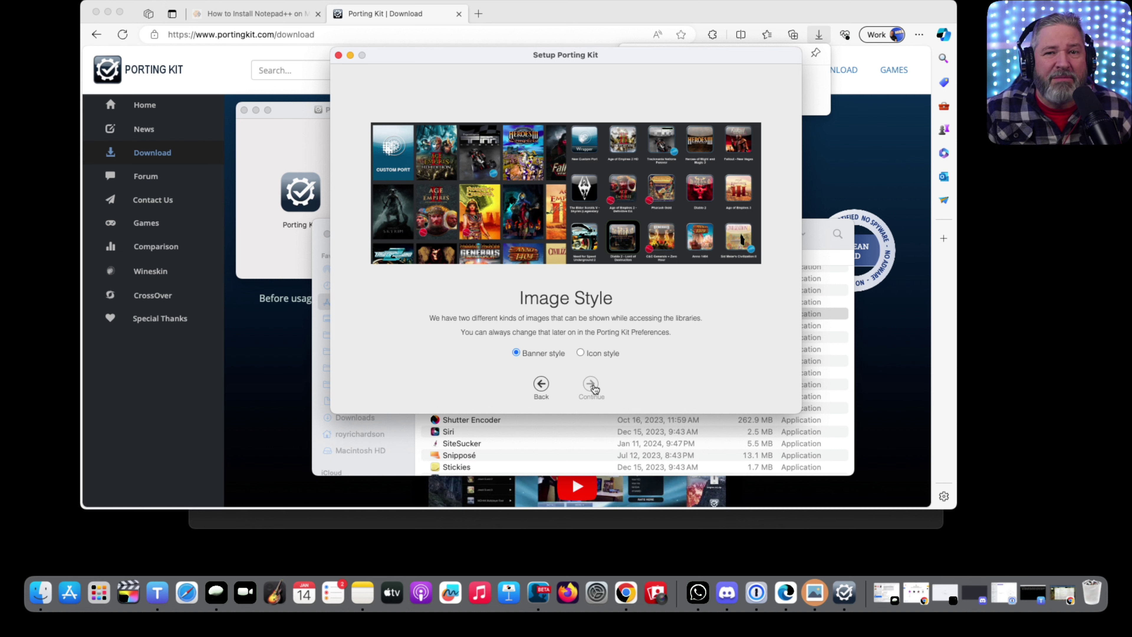
left_click(593, 386)
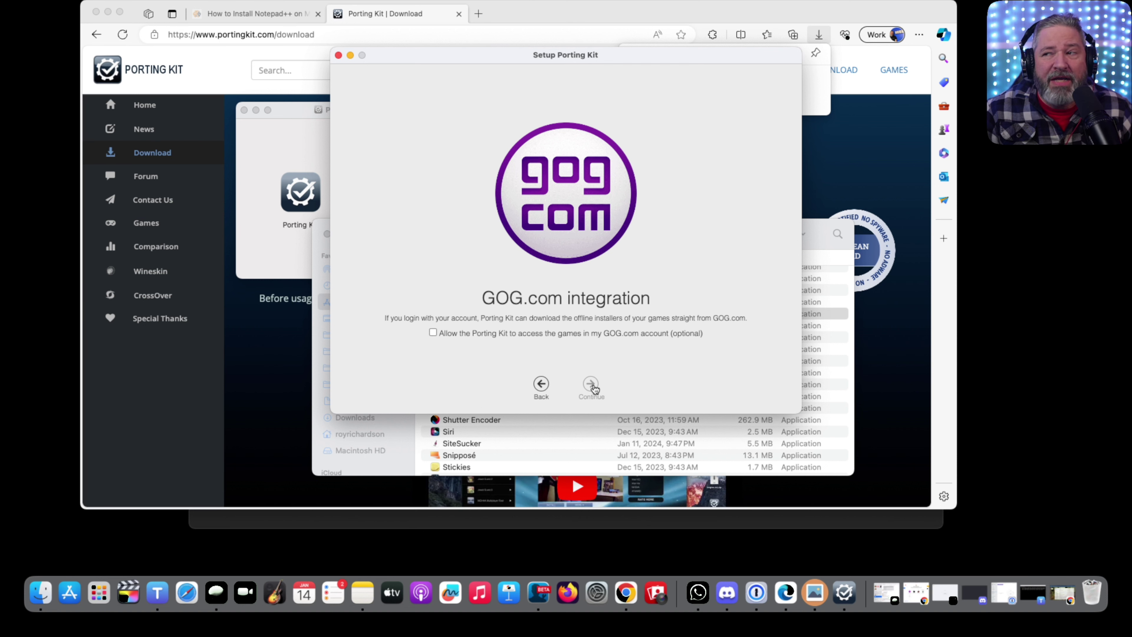
left_click(591, 384)
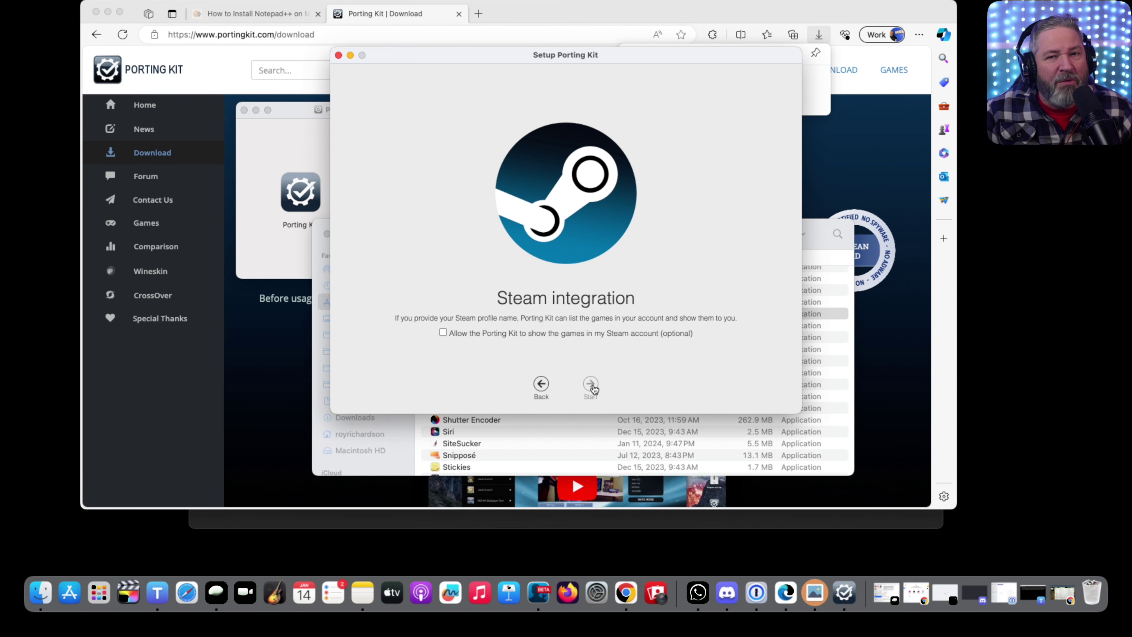
left_click(593, 387)
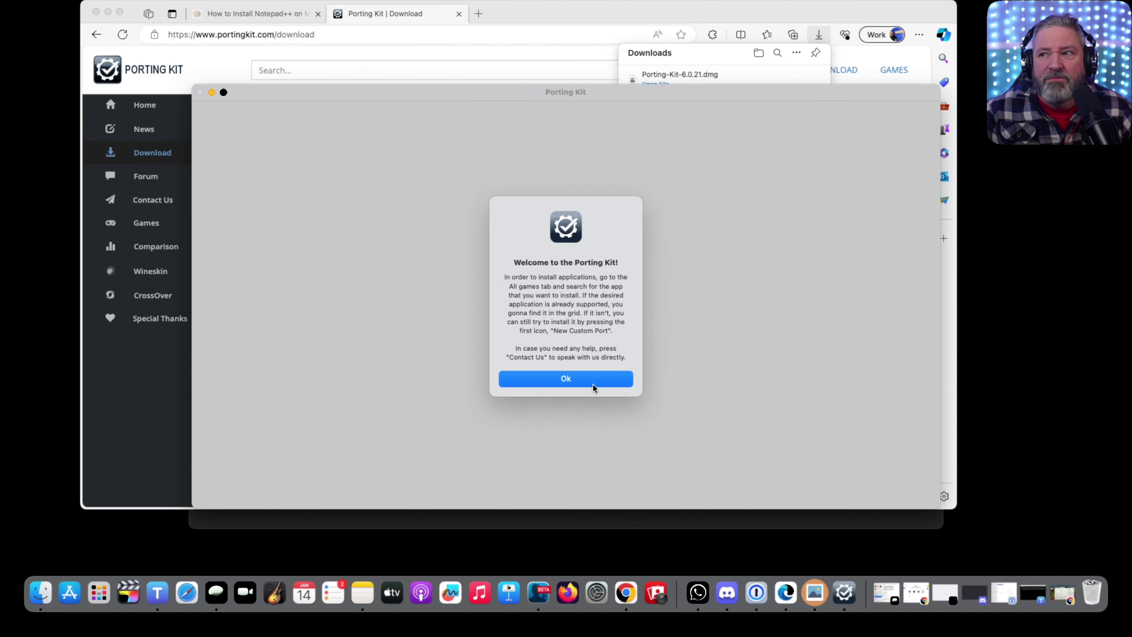
- Dismiss the Porting Kit welcome message and show the website's Games catalogue in Edge
left_click(575, 379)
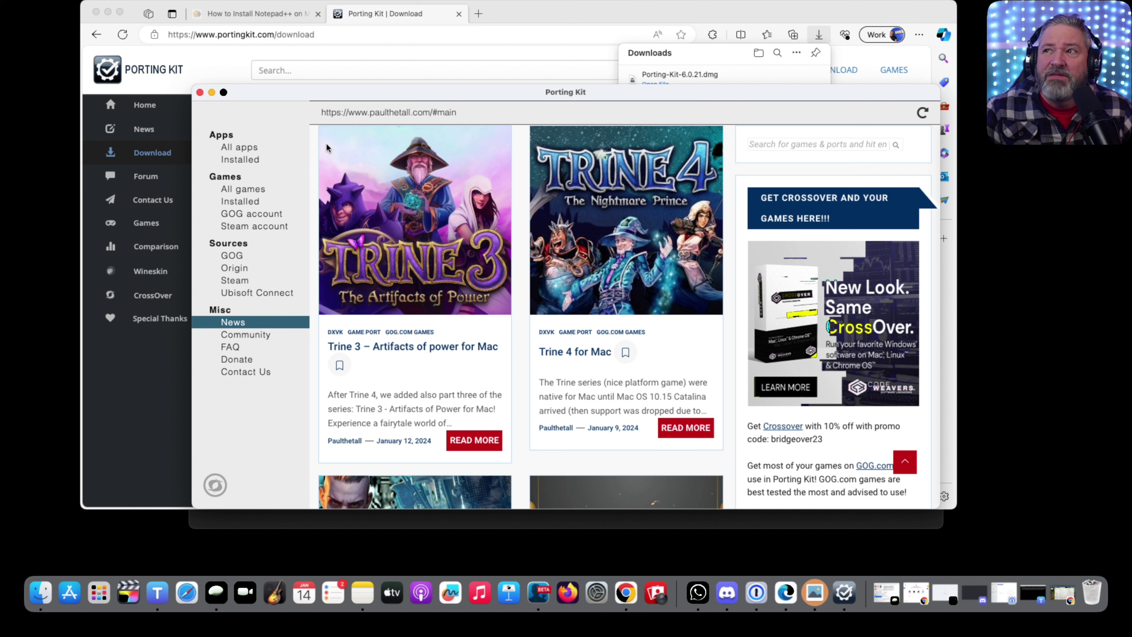
left_click(150, 223)
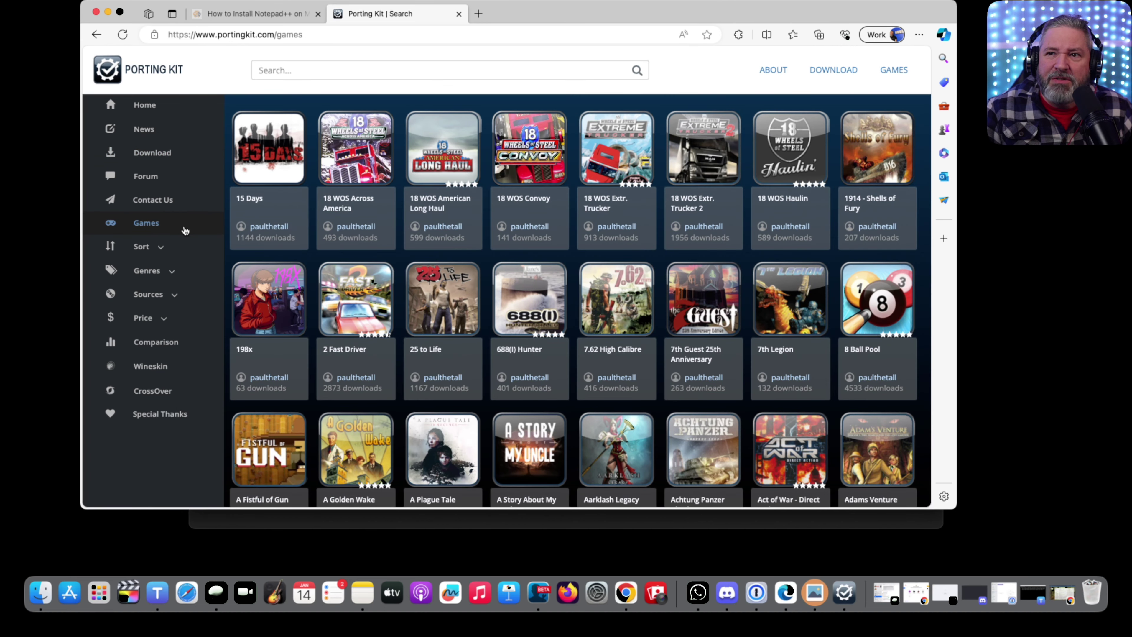
- Search the portingkit.com catalogue for Notepad++ and open its port page
left_click(311, 75)
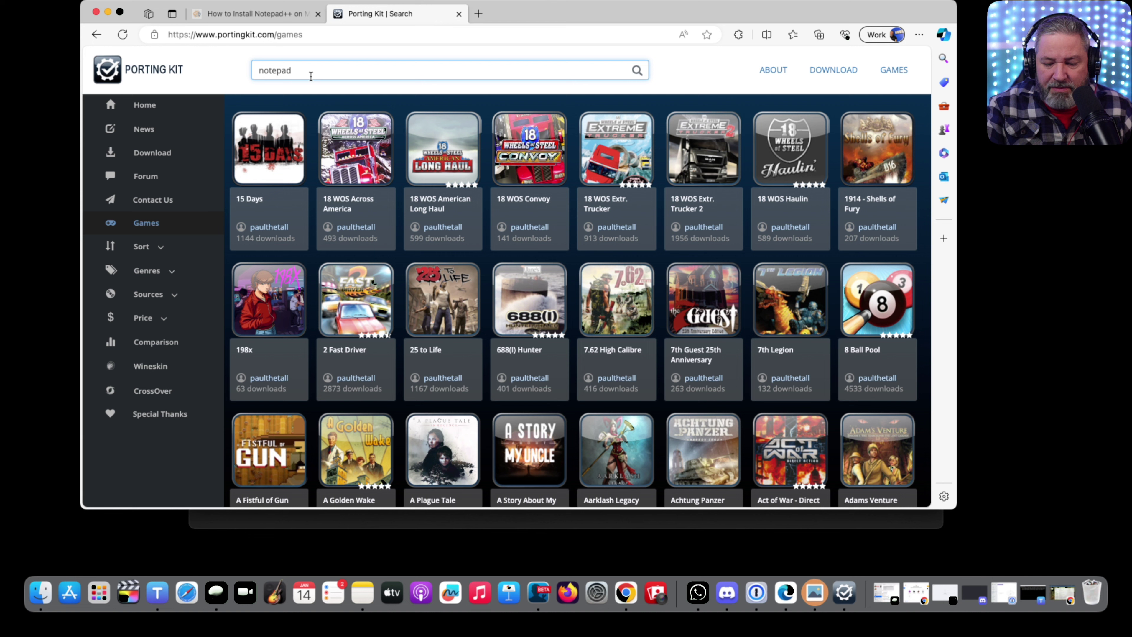
key("Return")
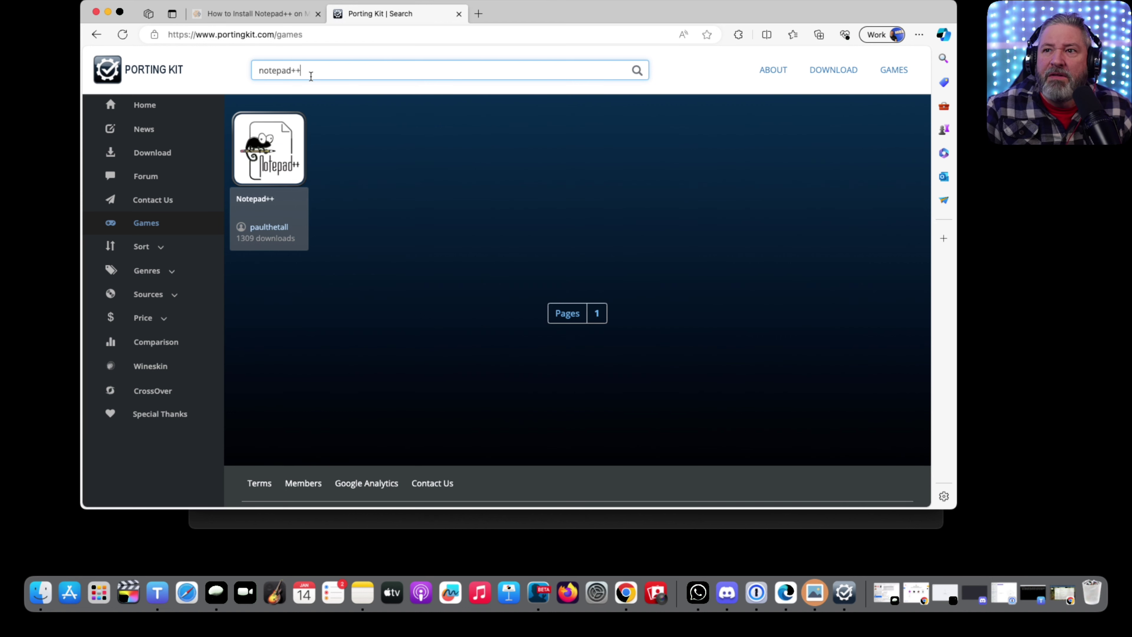
left_click(274, 166)
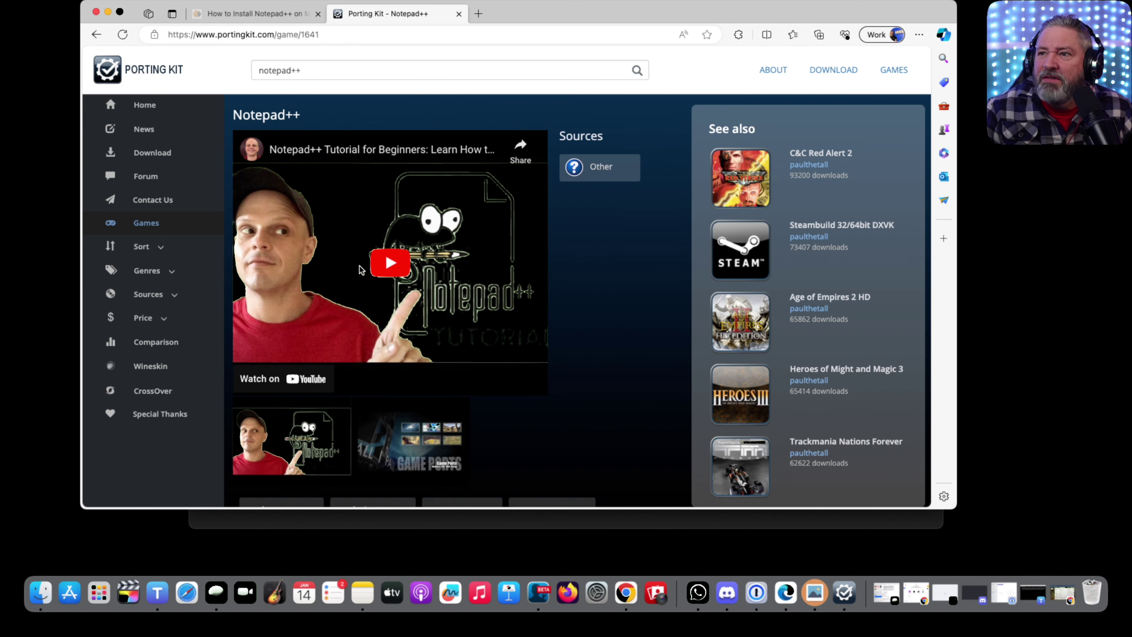
- Start the Notepad++ port install and let the browser hand it to Porting Kit
scroll(357, 282, "down", 5)
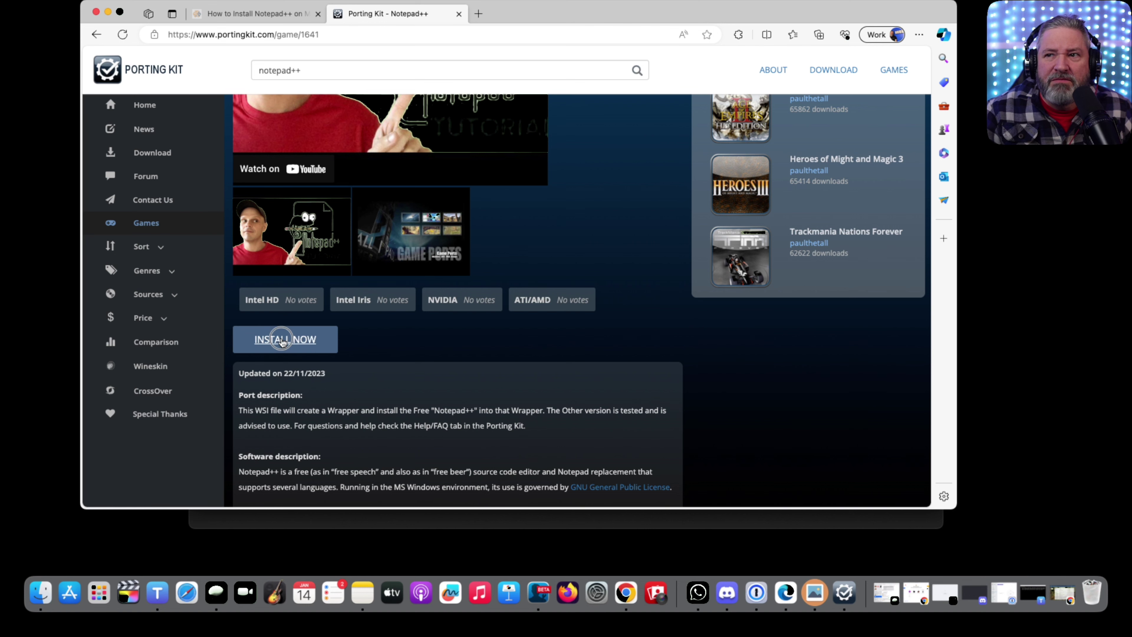
left_click(282, 340)
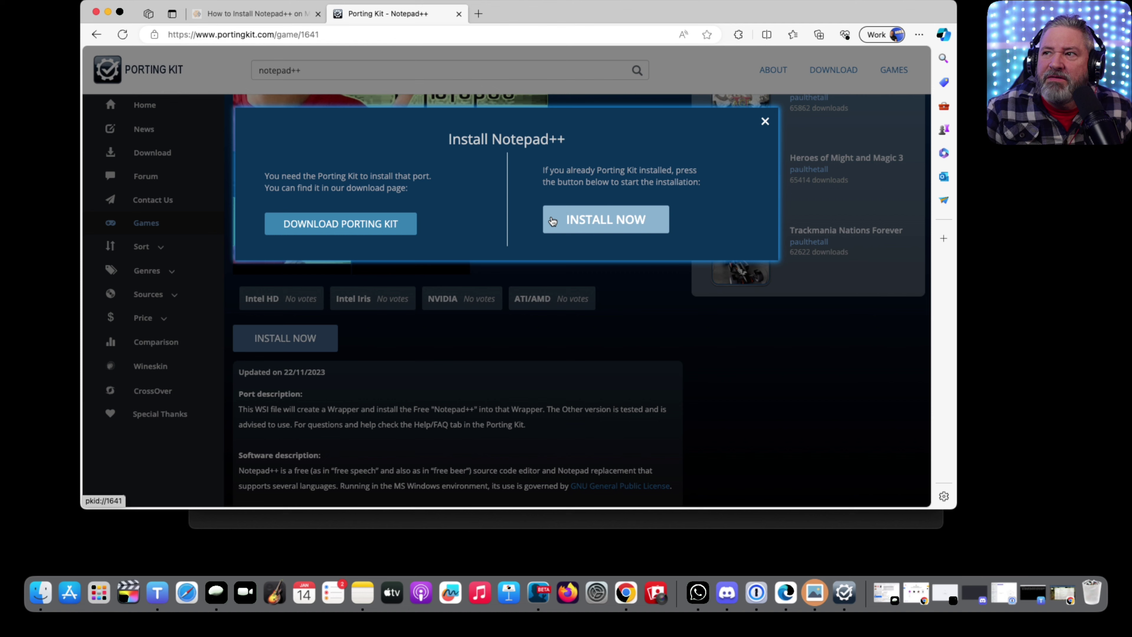
left_click(595, 221)
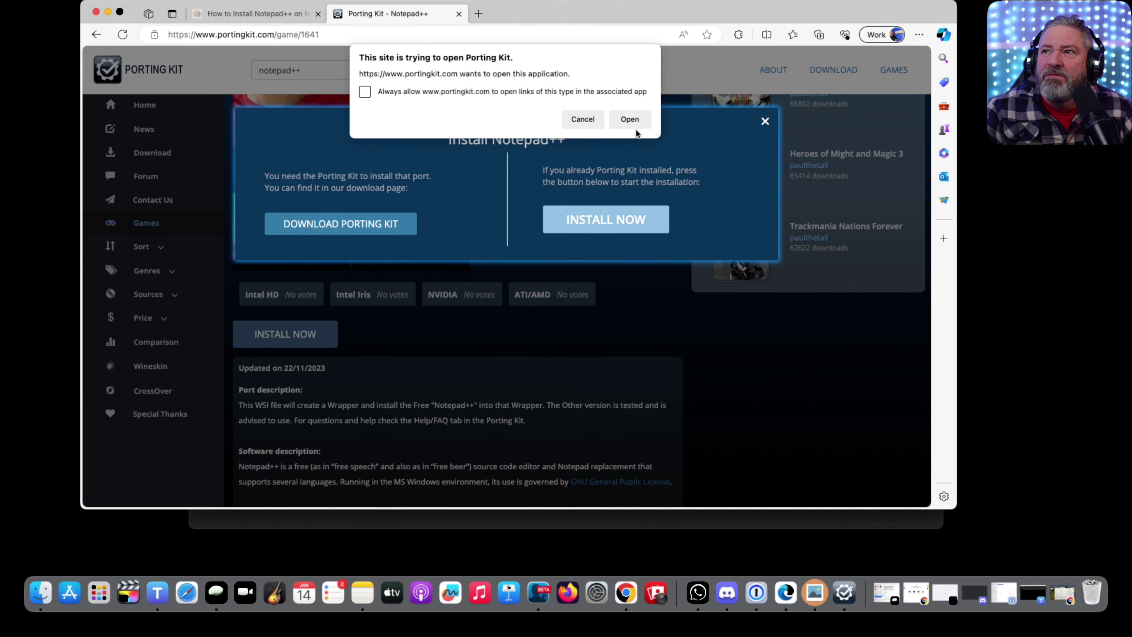
left_click(628, 120)
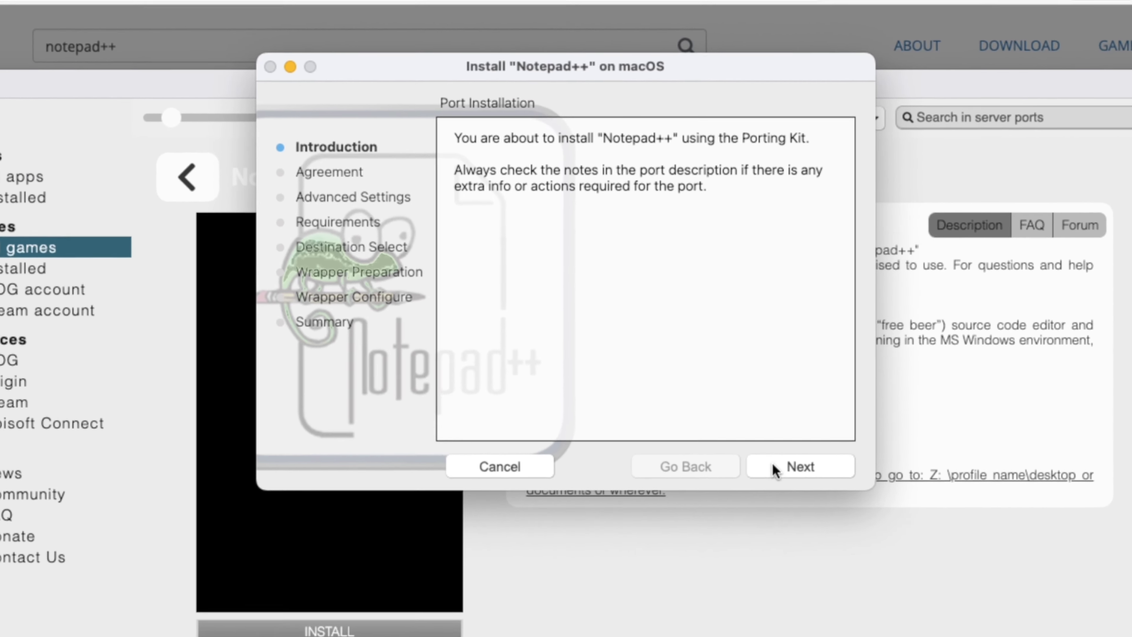
- Pass the Introduction and Agreement pages and install the Notepad++ port at Destination Select
left_click(703, 321)
left_click(797, 474)
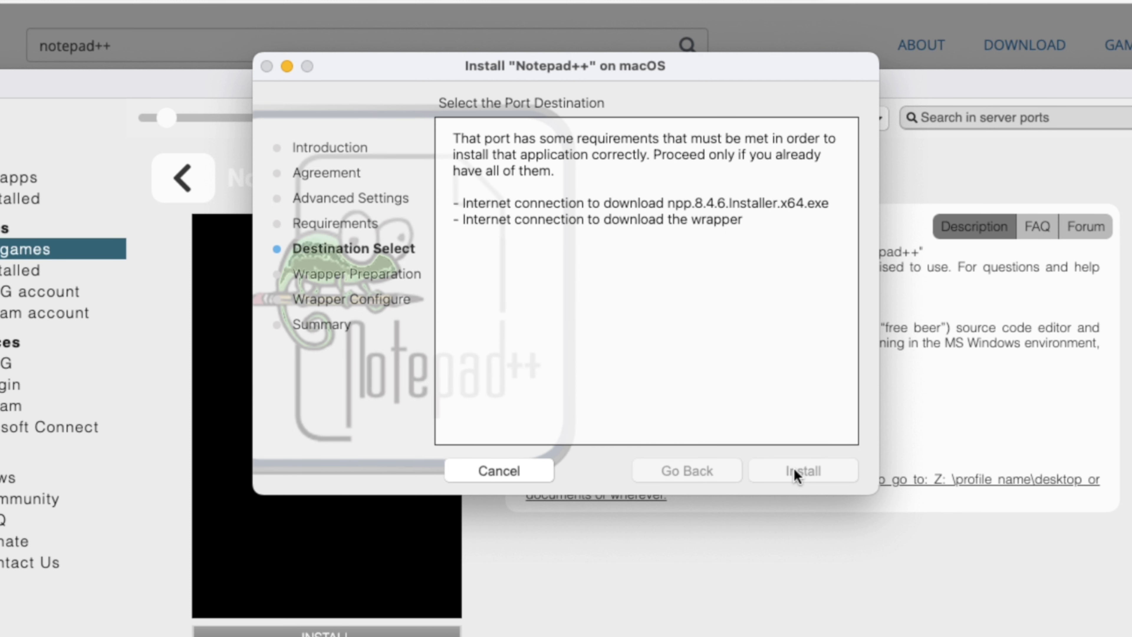
left_click(794, 471)
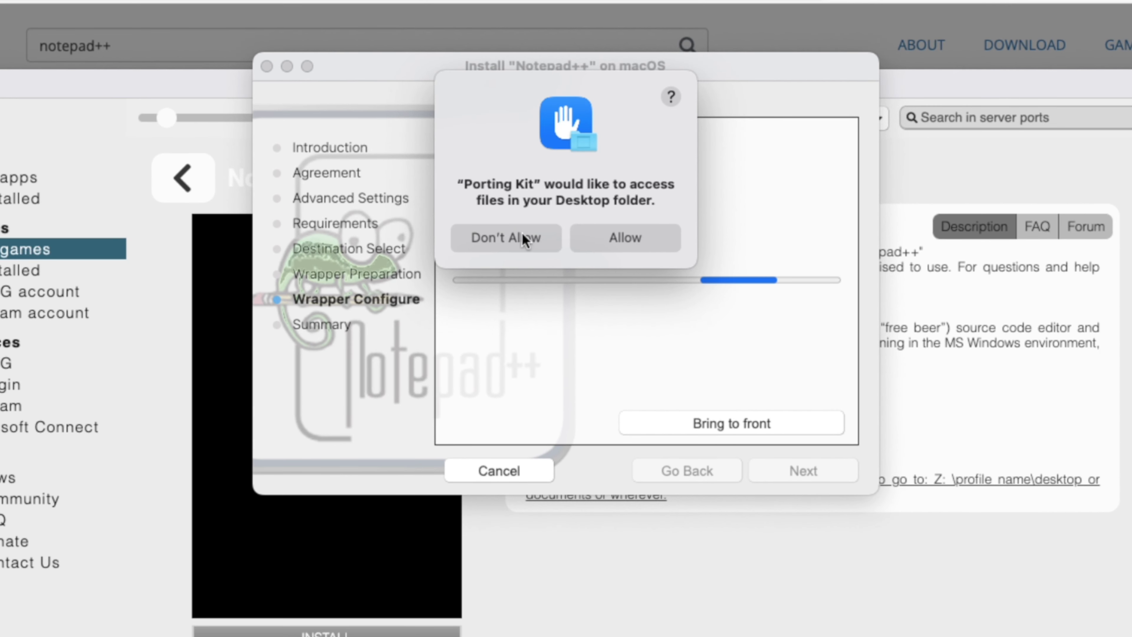
- Allow Porting Kit access to the Desktop and Documents folders while GStreamer downloads
left_click(598, 238)
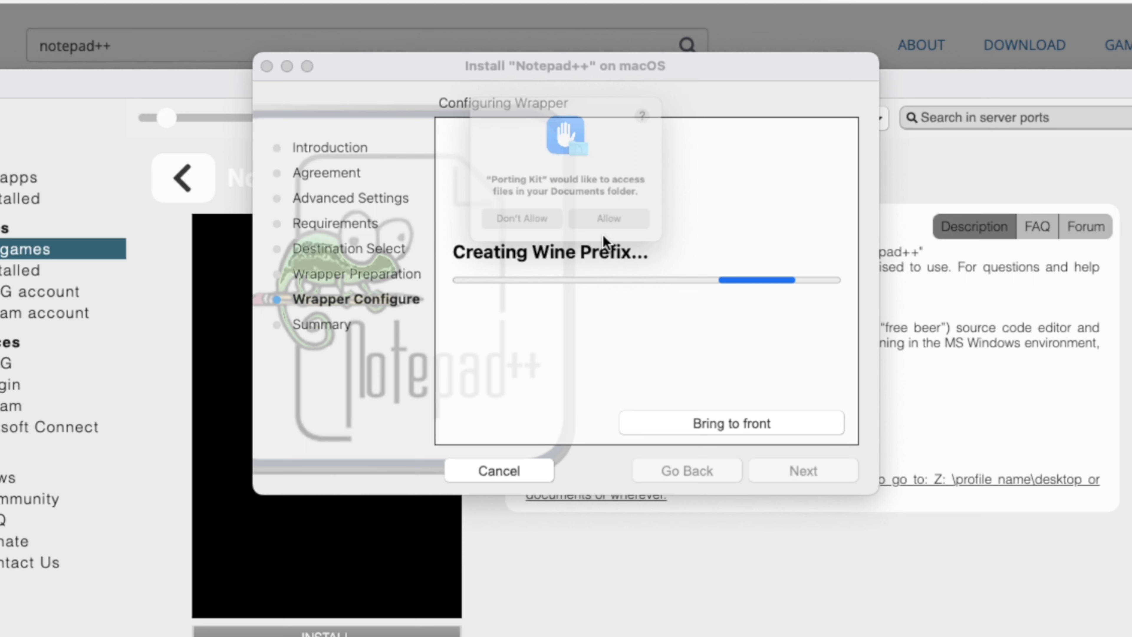
left_click(628, 236)
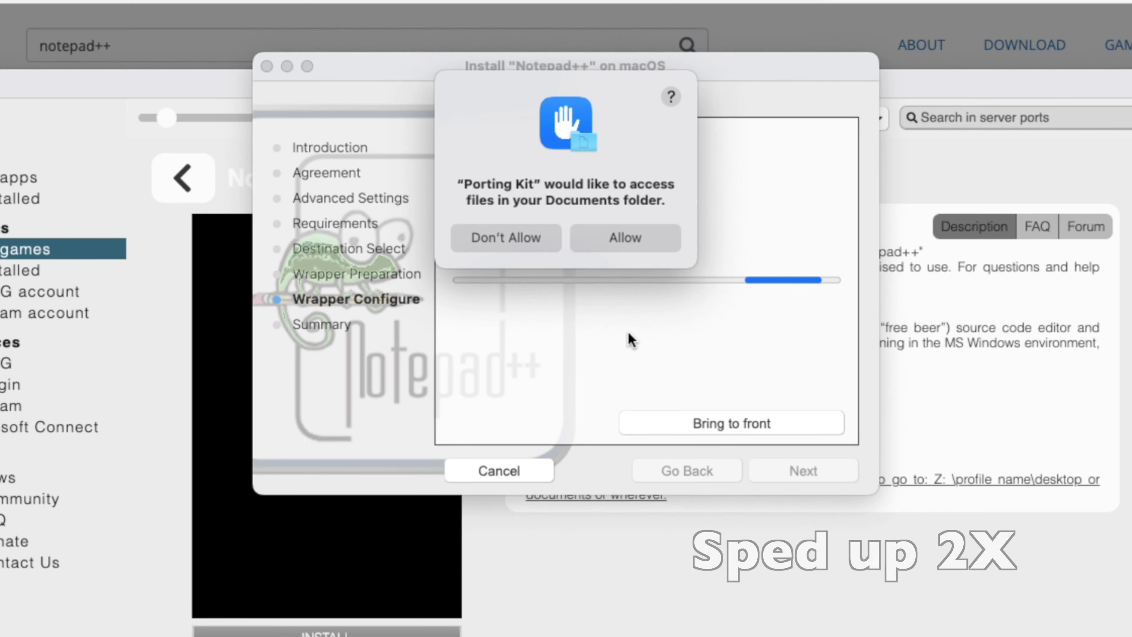
left_click(625, 238)
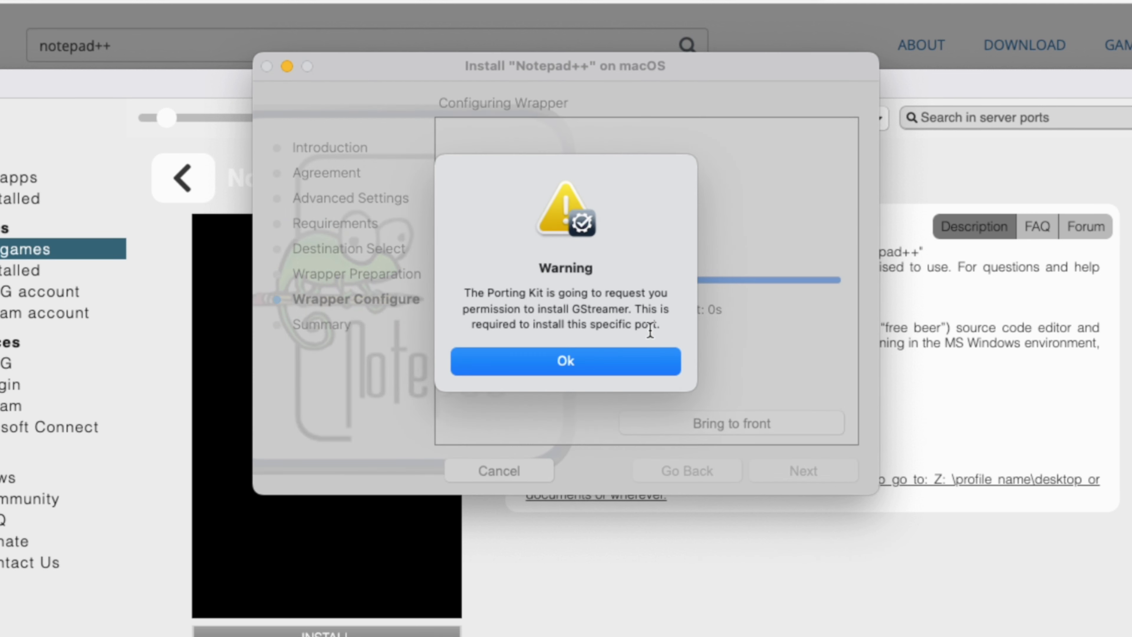
- Acknowledge the GStreamer warning and authorise its install with the macOS account password
left_click(562, 363)
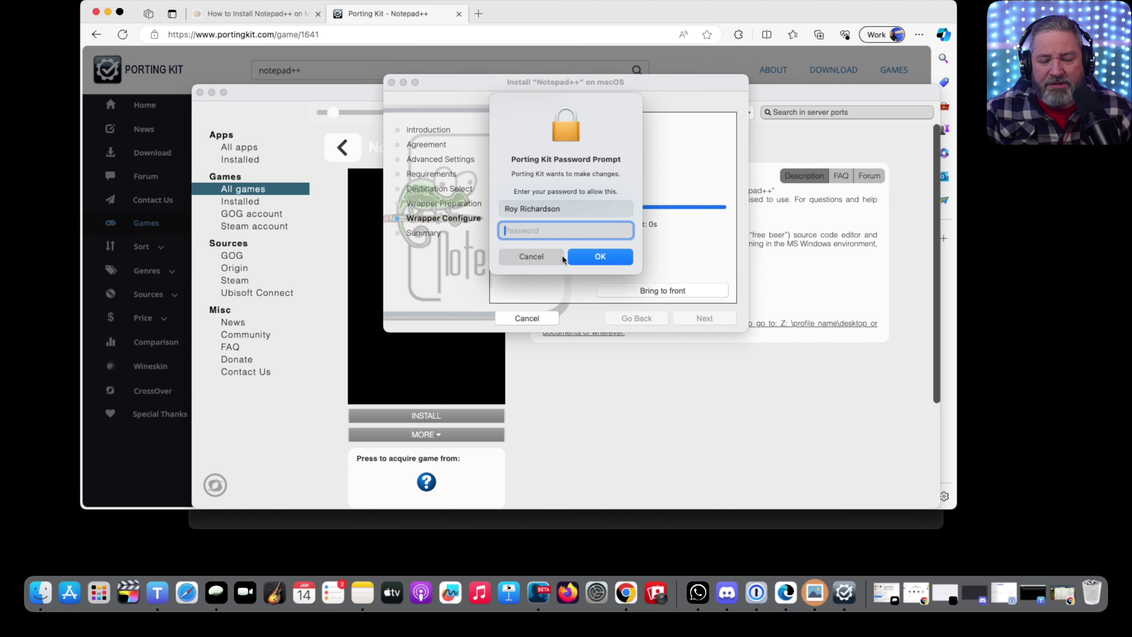
type("•••••••")
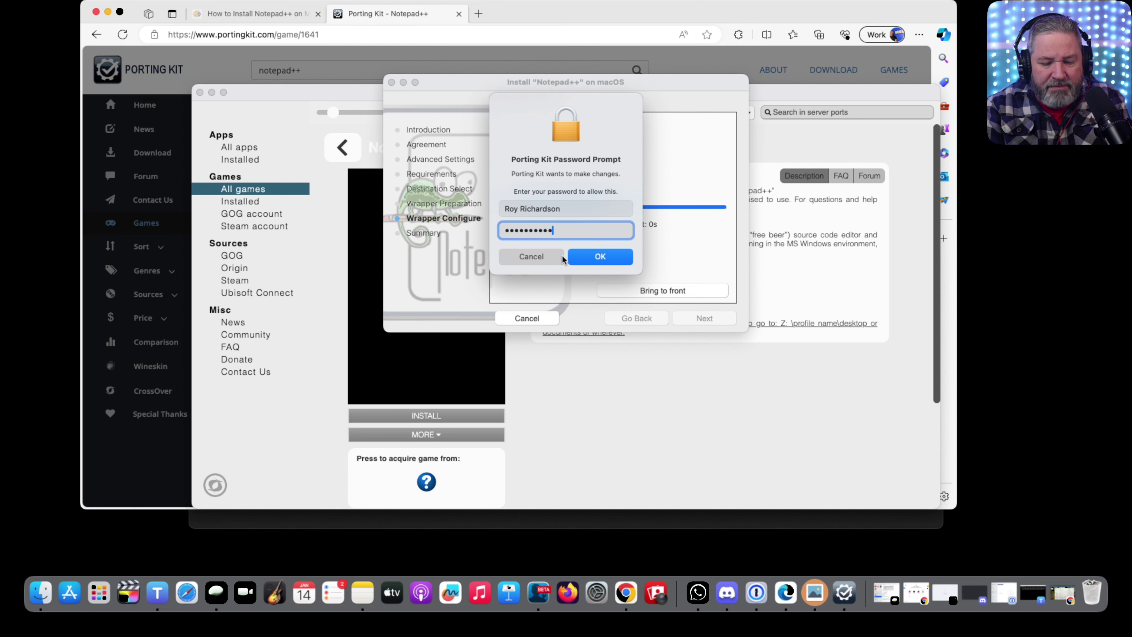
key("Return")
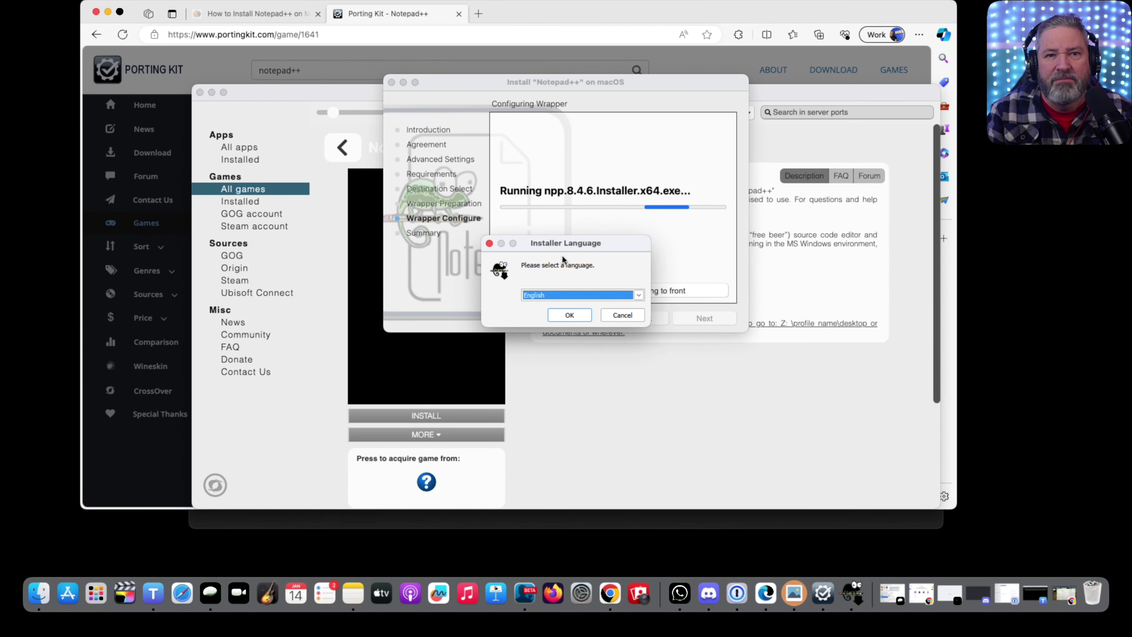
- Install Notepad++ v8.4.6 in English with the default folder and components, launching it on finish
left_click(563, 314)
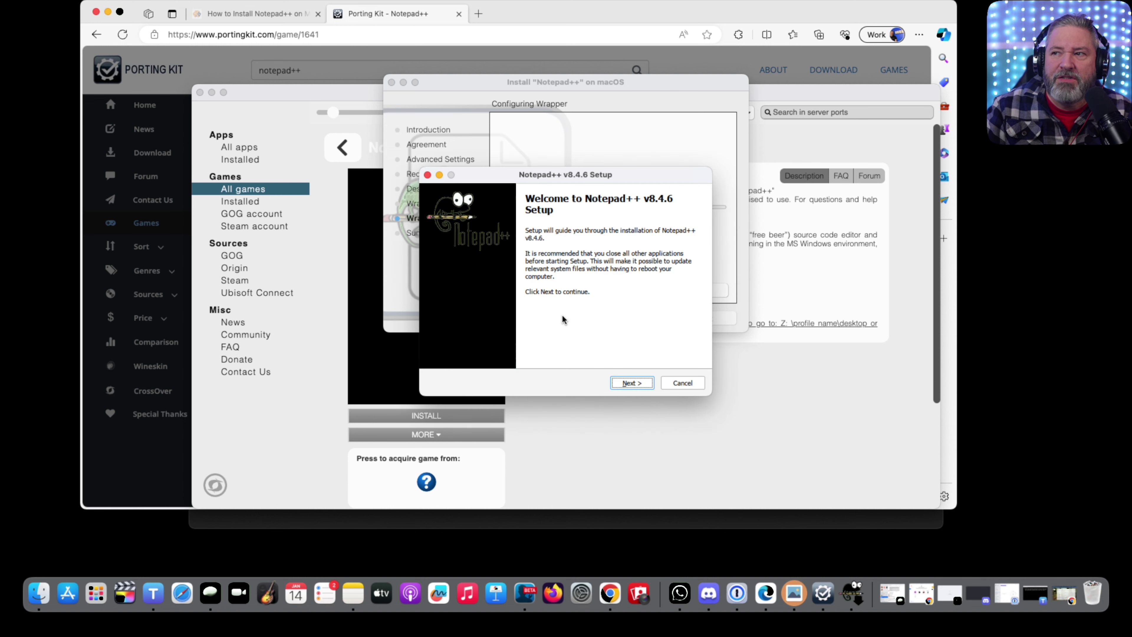
left_click(631, 383)
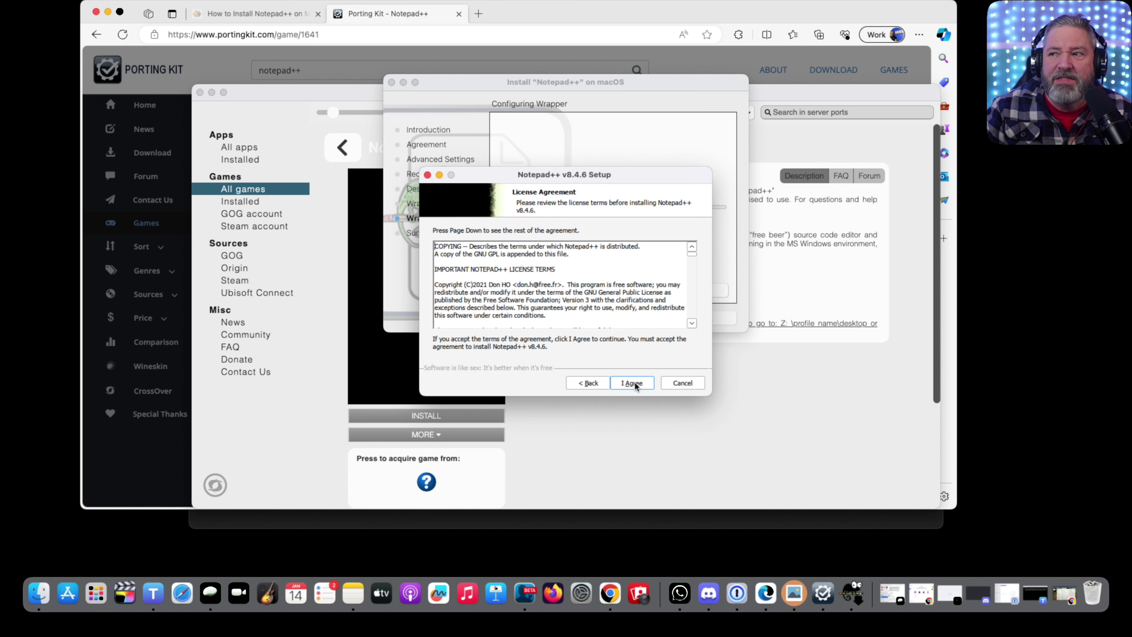
left_click(635, 384)
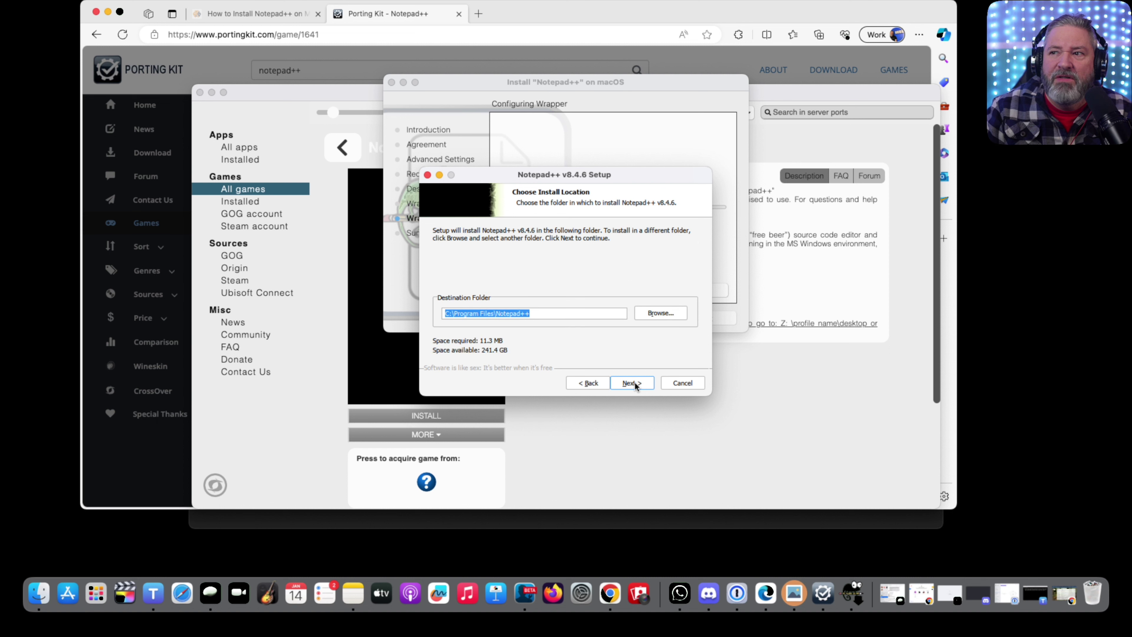
left_click(634, 383)
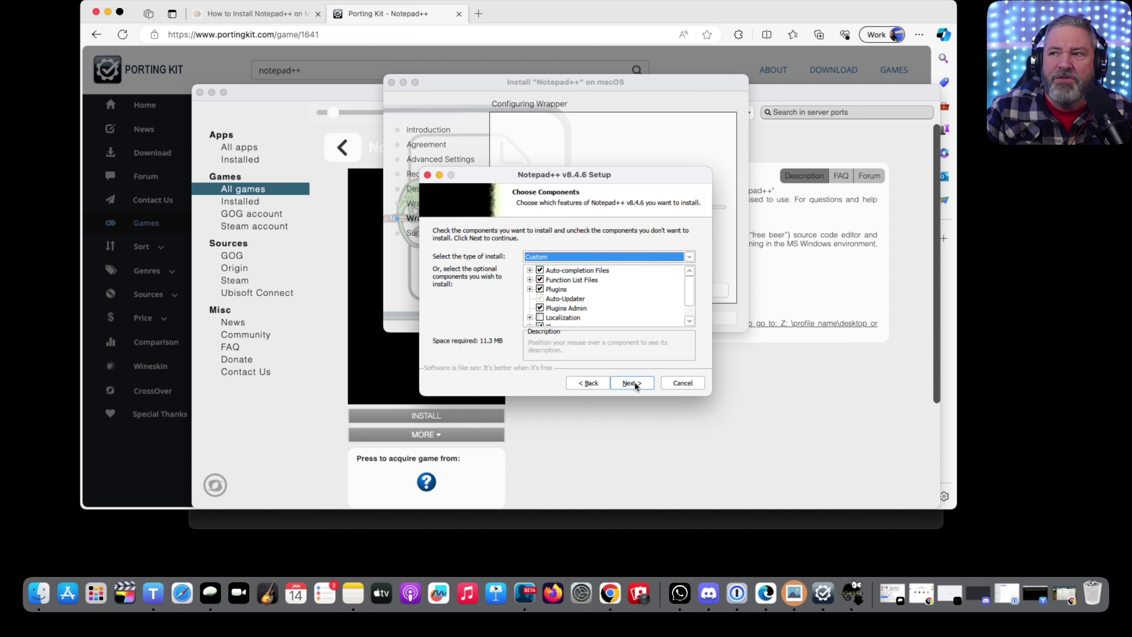
left_click(634, 382)
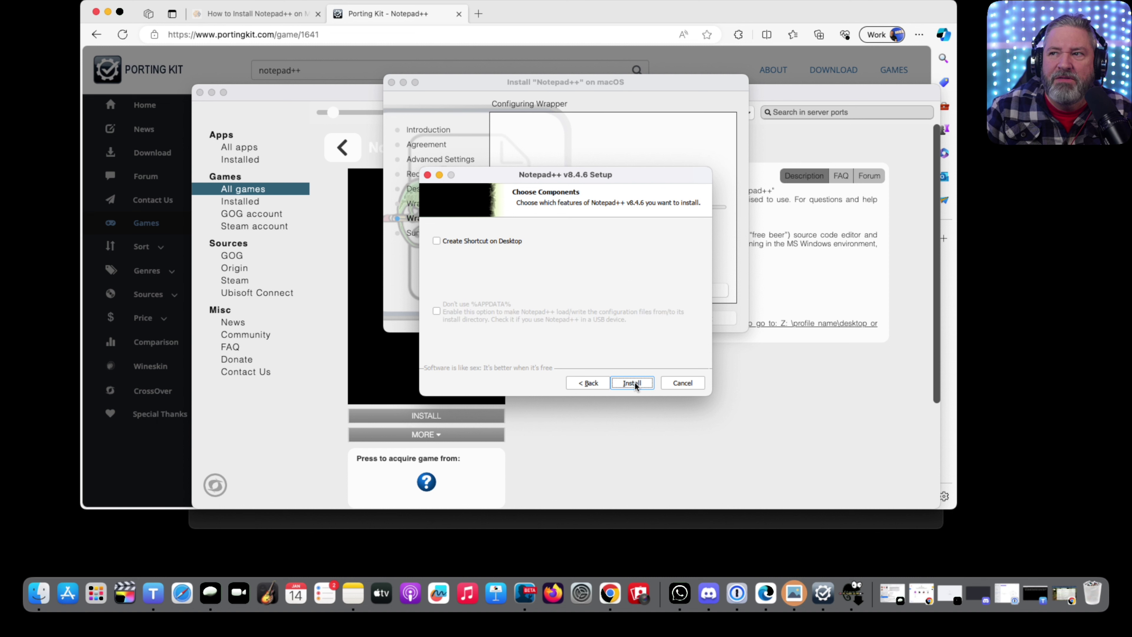
left_click(634, 383)
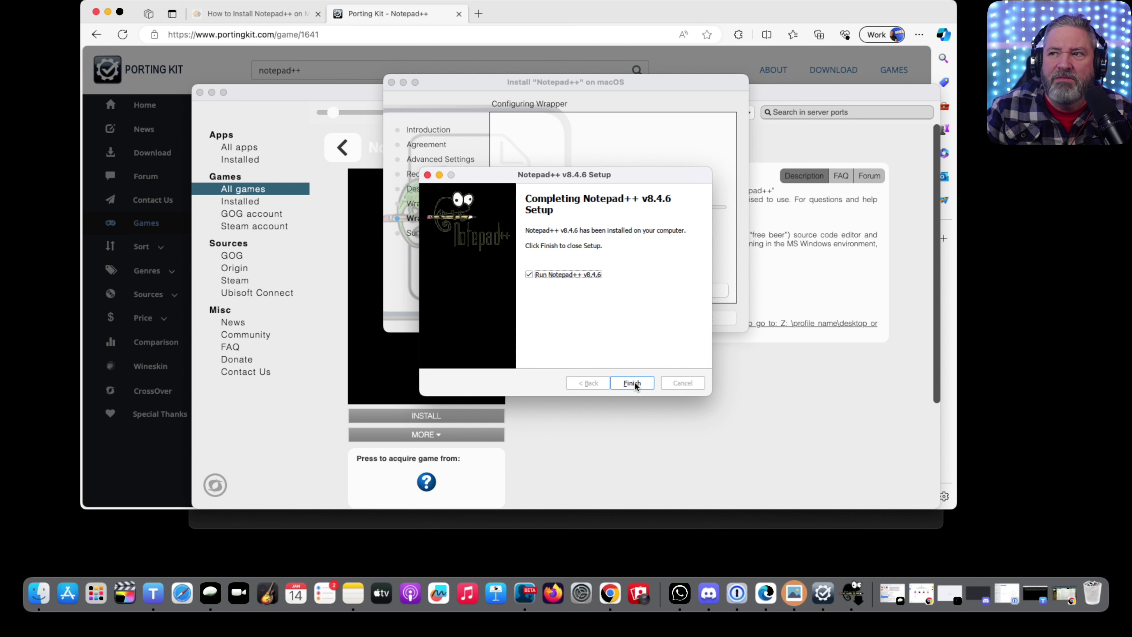
left_click(634, 383)
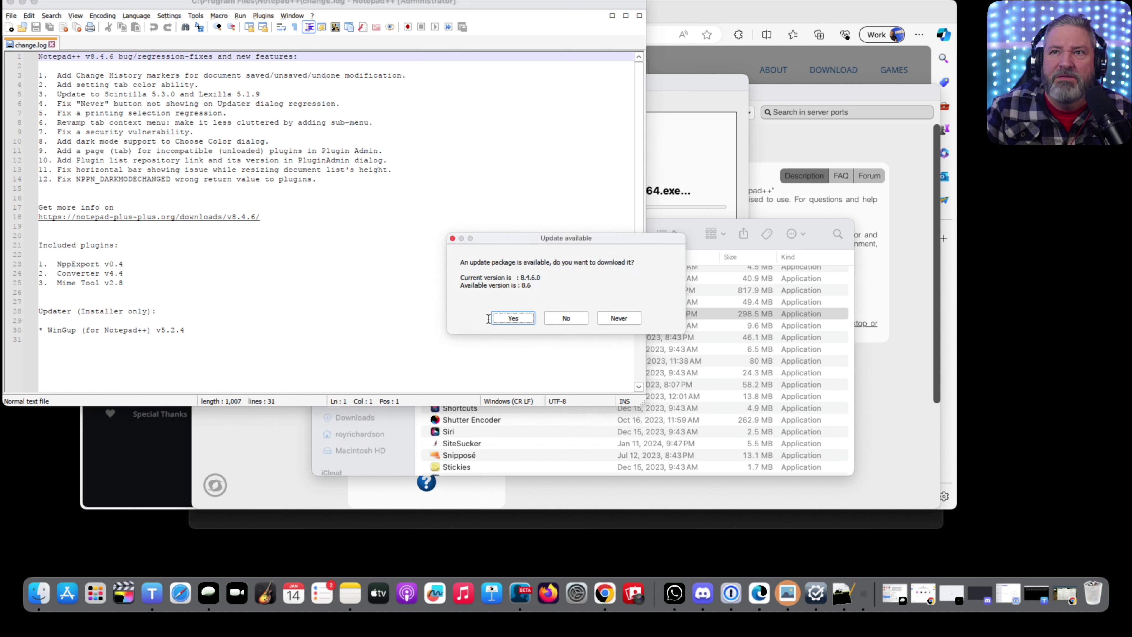
- Accept the v8.6 update and install it in English with default folder and components, then relaunch
left_click(516, 317)
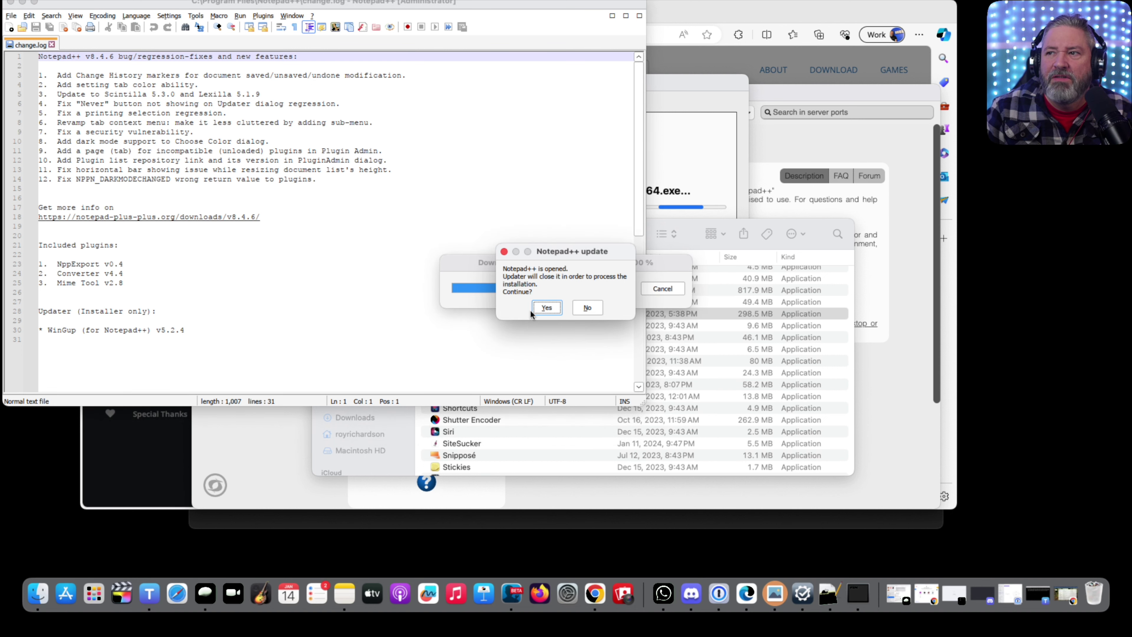
left_click(532, 308)
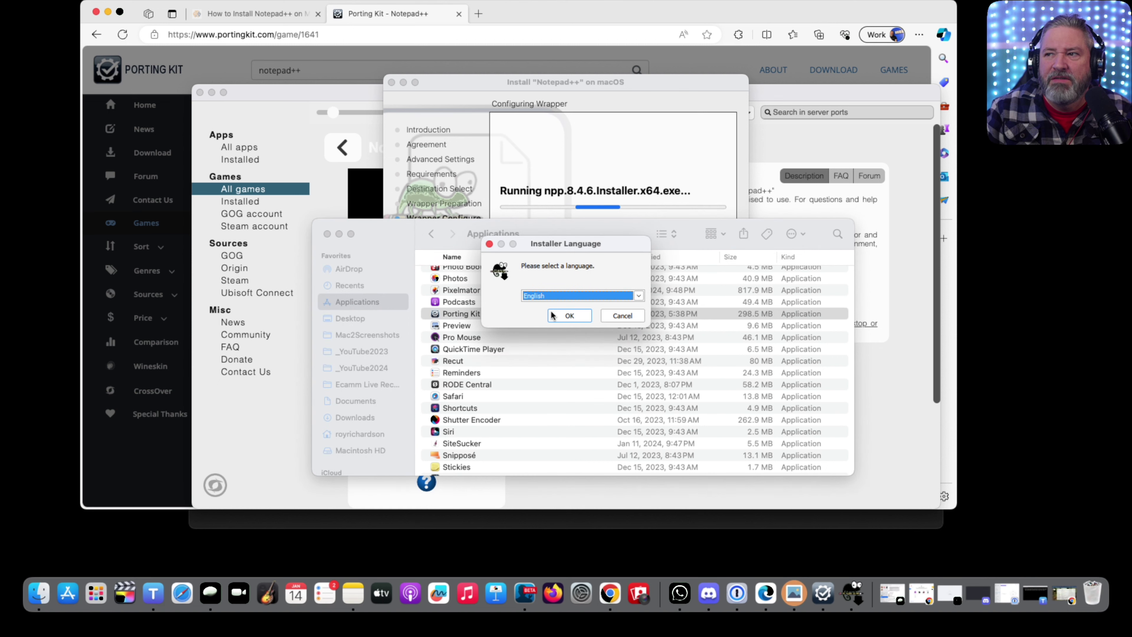
left_click(555, 313)
left_click(632, 382)
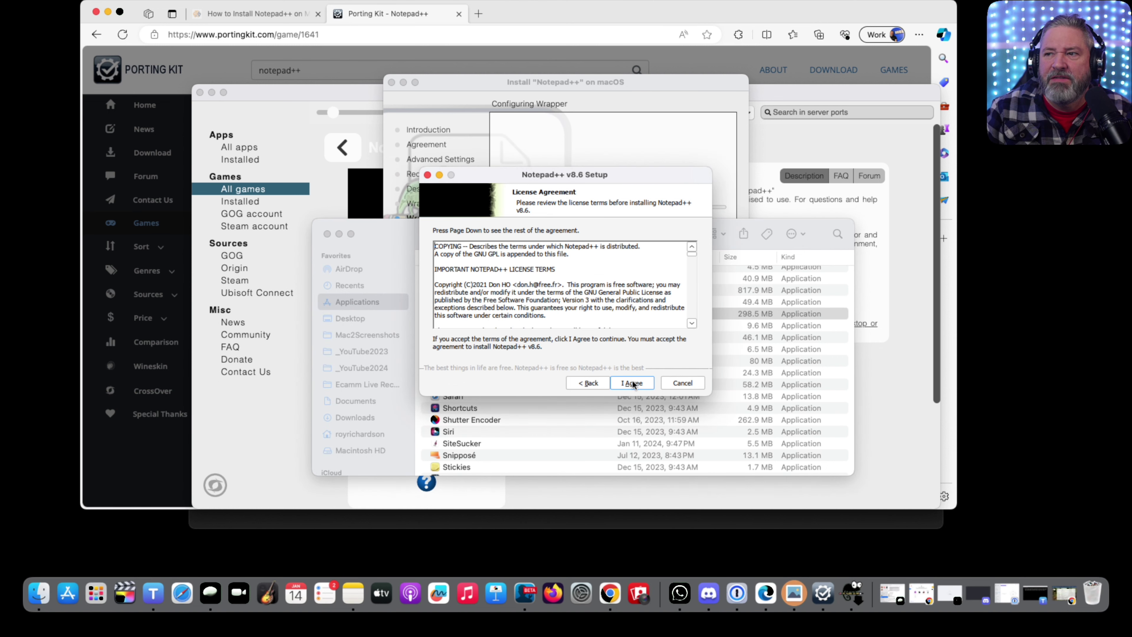
left_click(632, 382)
left_click(632, 382)
left_click(632, 381)
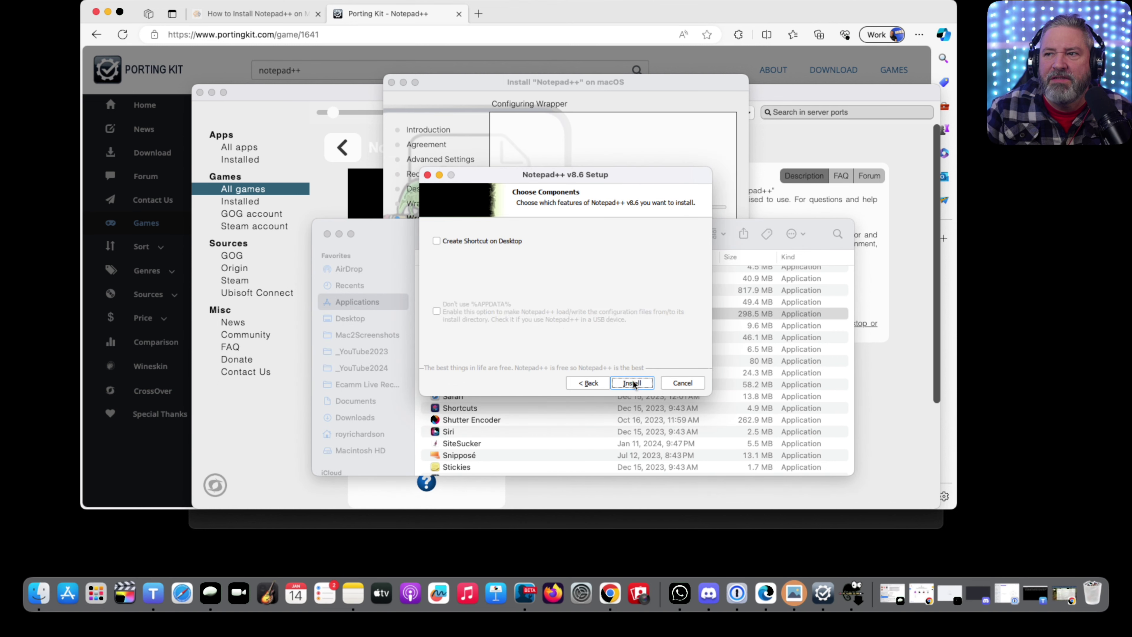
left_click(632, 381)
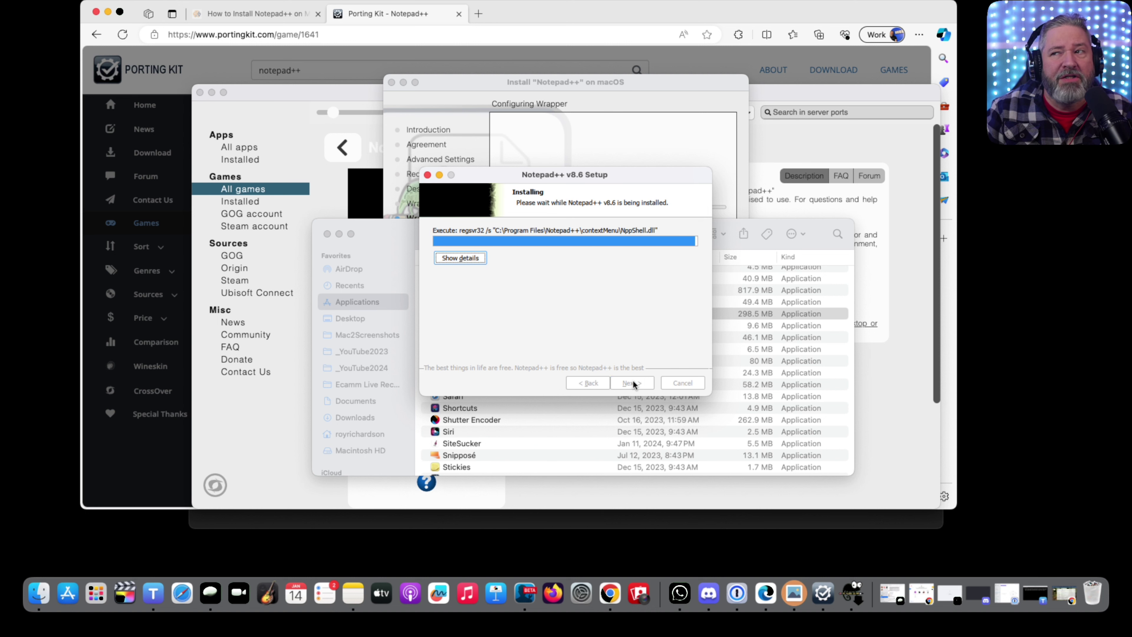
left_click(634, 383)
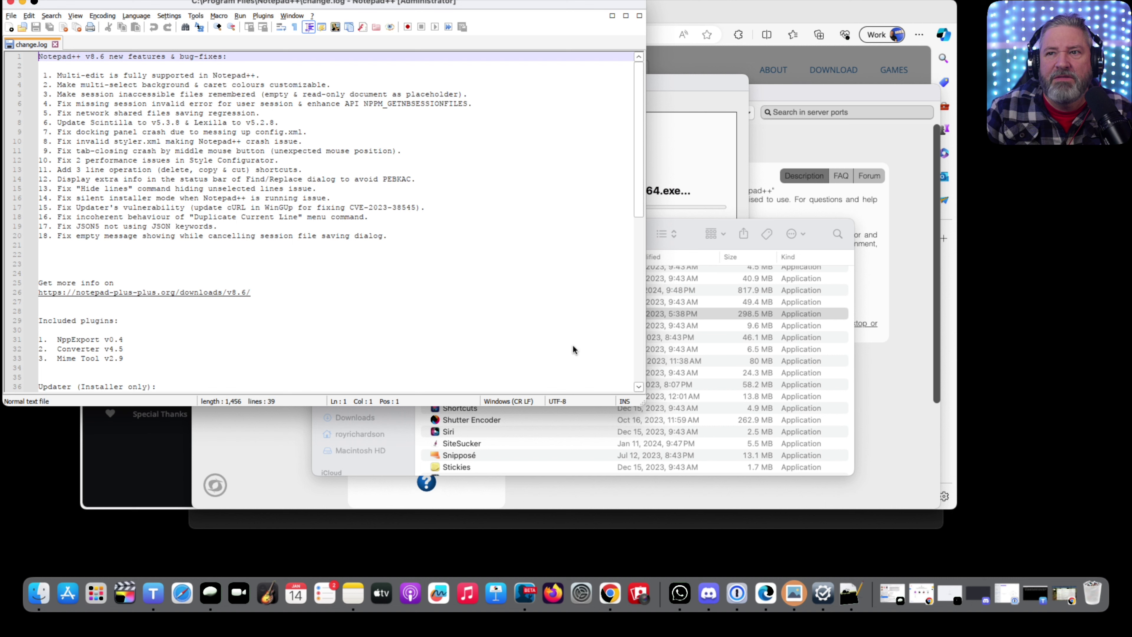
- Center the Notepad++ window and paste the seven-line HTML snippet into a new document
left_click_drag(364, 5, 585, 76)
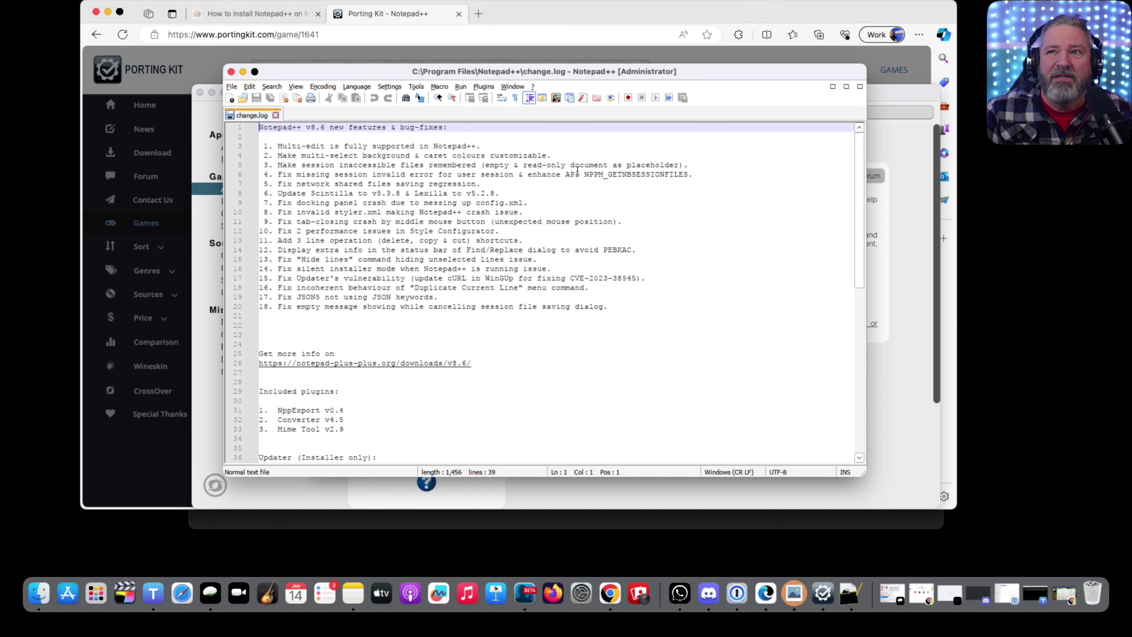
left_click(230, 98)
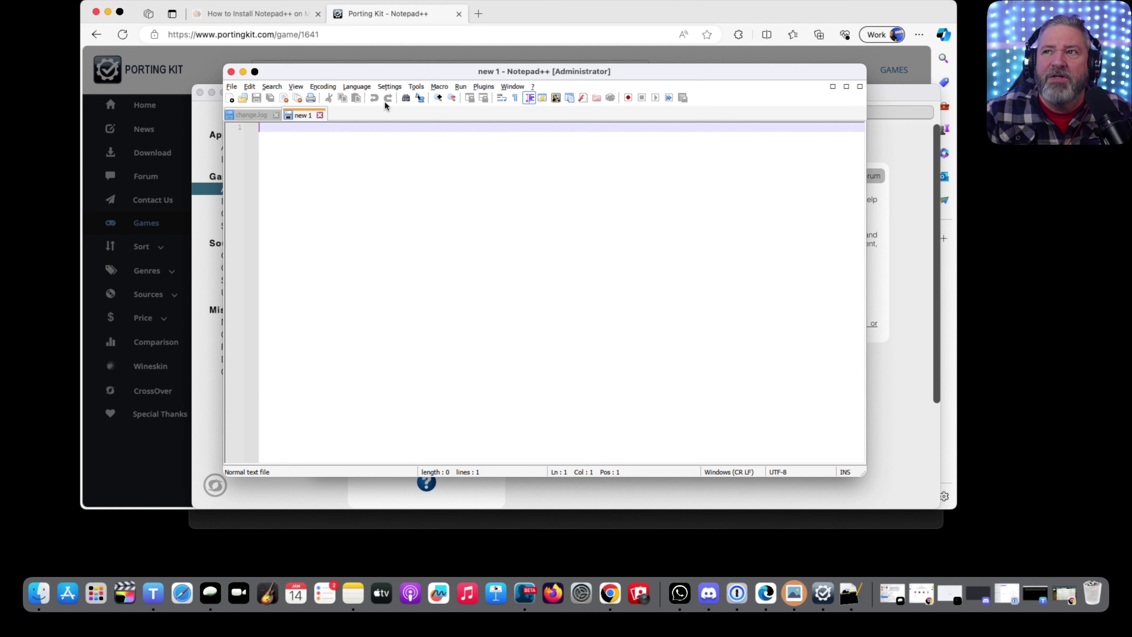
type("<html> <head><title>this is a title</title></head> <body> <p> <h1>this is a header</h1> </body> </html>")
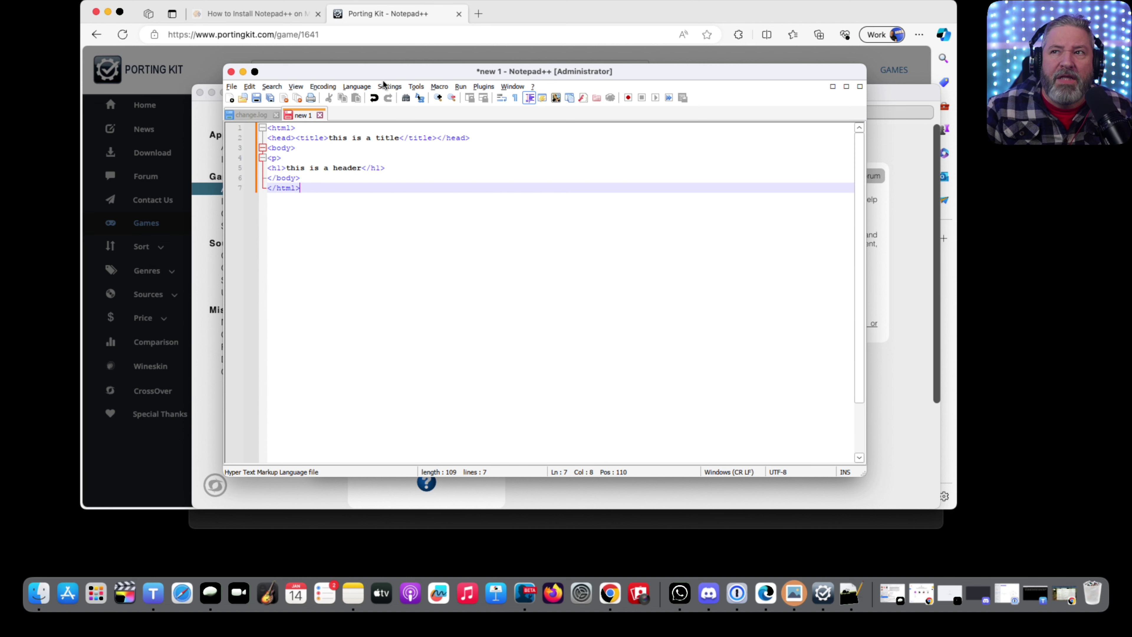
- Save the HTML page under My Computer's Documents folder with the file name index.html
left_click(232, 87)
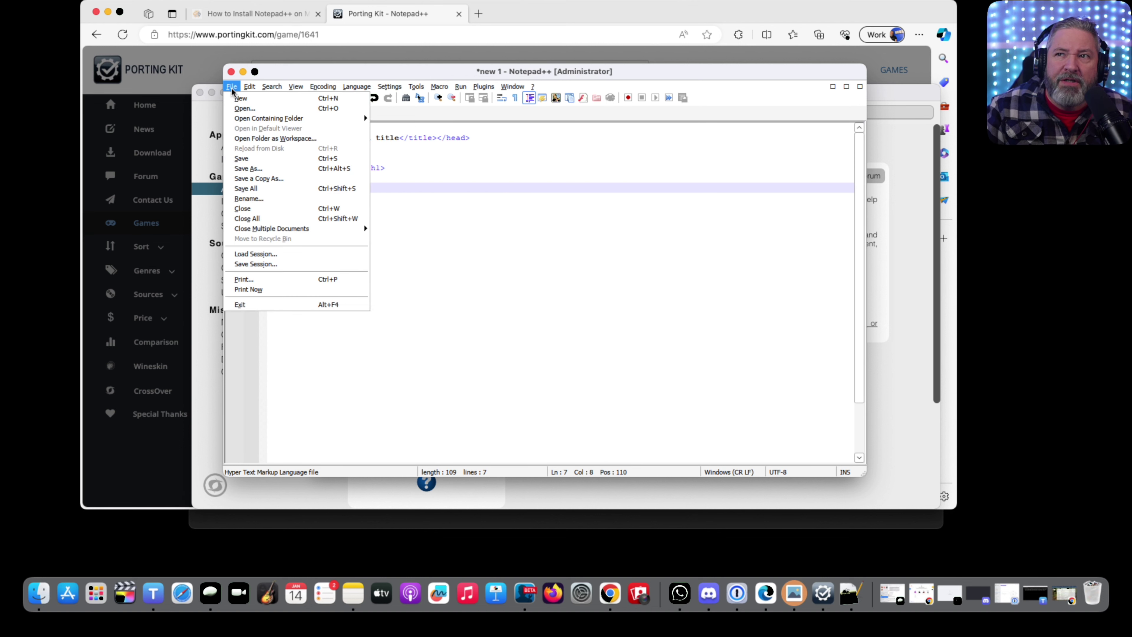
left_click(250, 158)
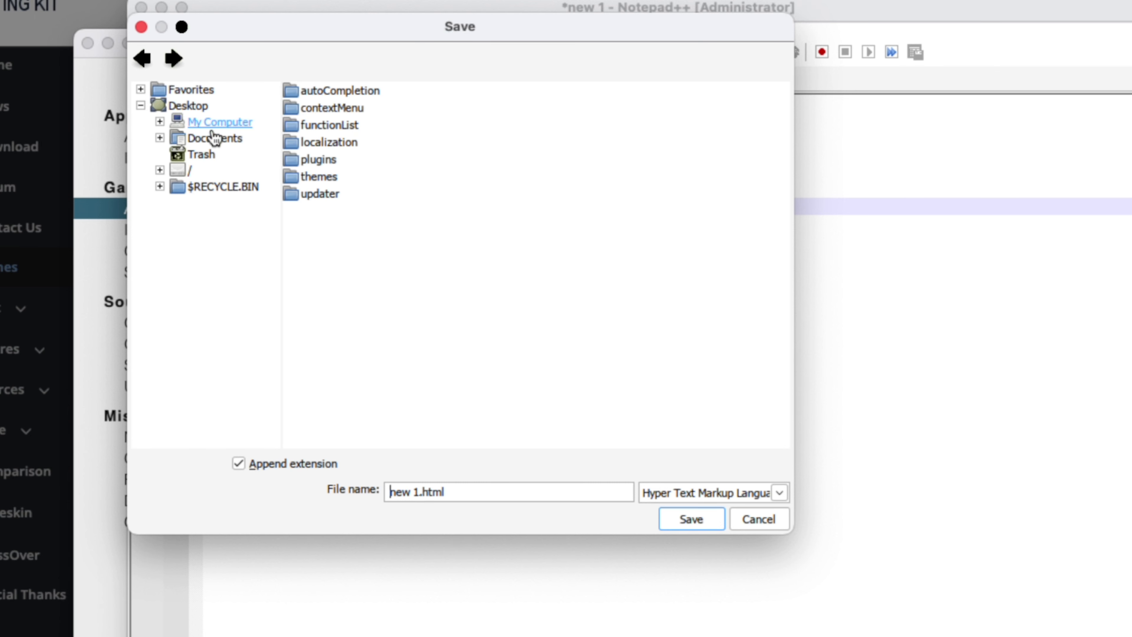
left_click(178, 124)
left_click(215, 218)
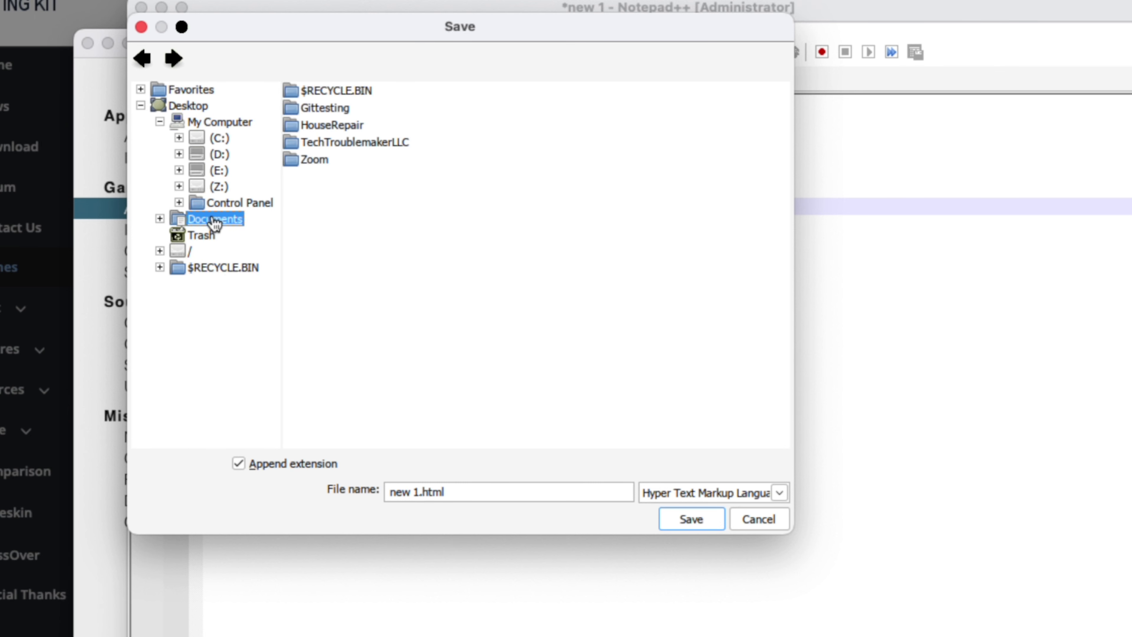
right_click(336, 221)
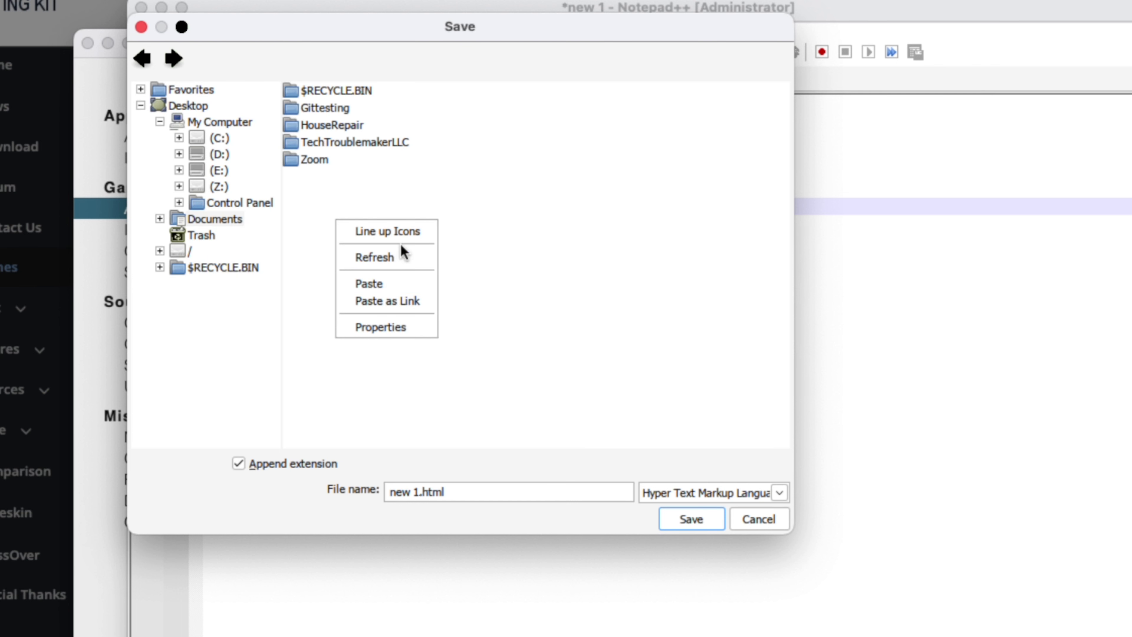
left_click(511, 250)
left_click_drag(480, 488, 322, 480)
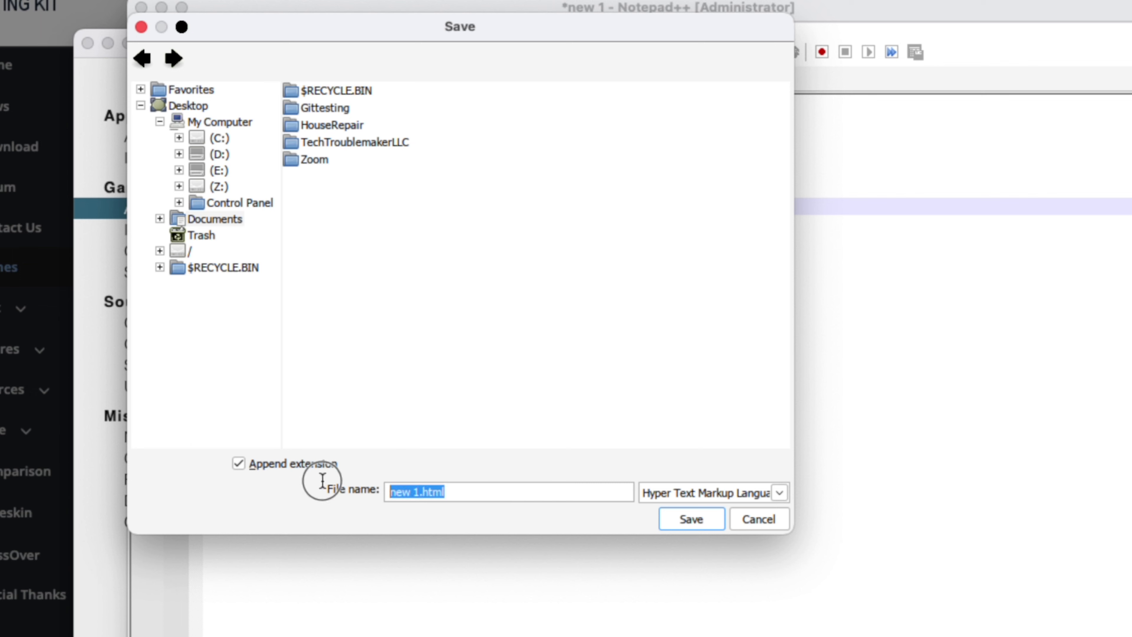
type("index.")
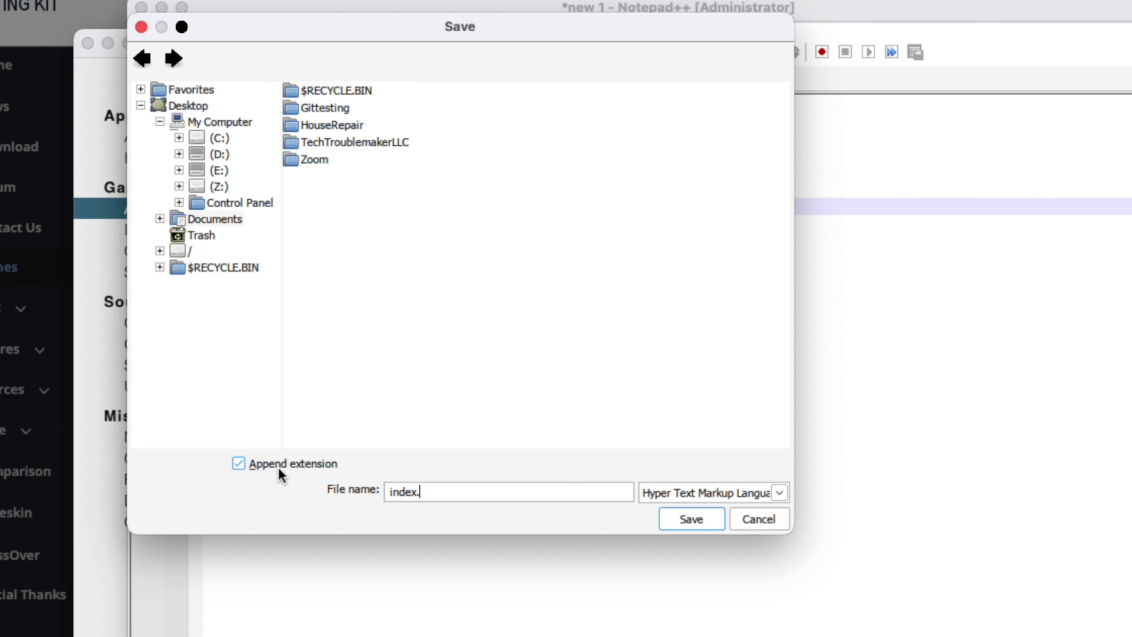
type("html")
left_click(680, 519)
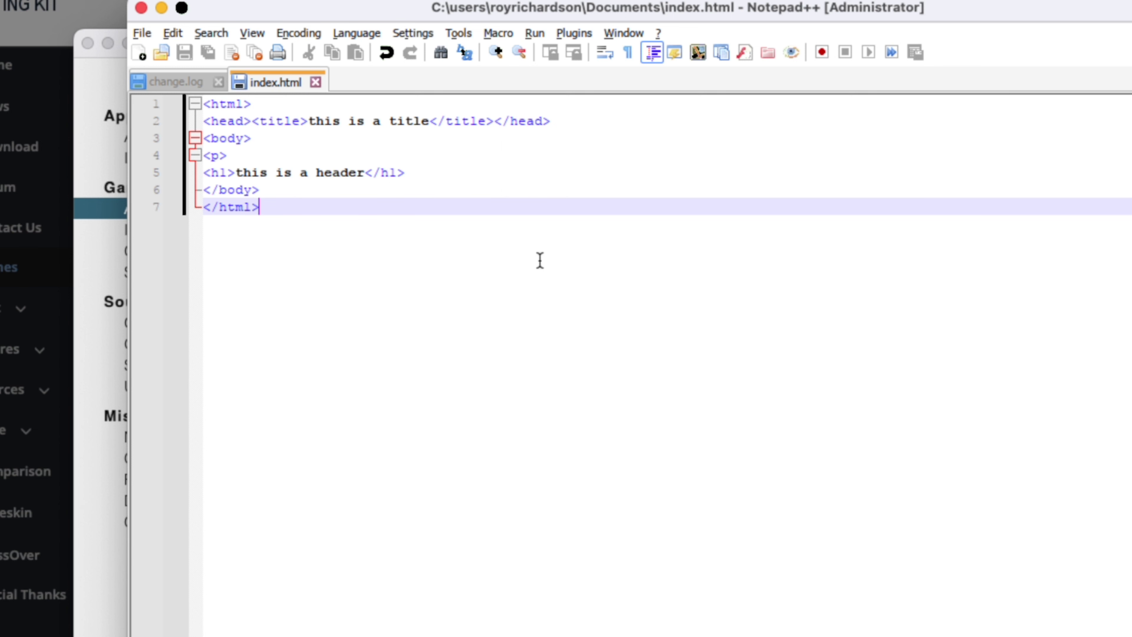
- Create a new folder named Website in Documents and drag index.html into it
scroll(540, 260, "down", 1)
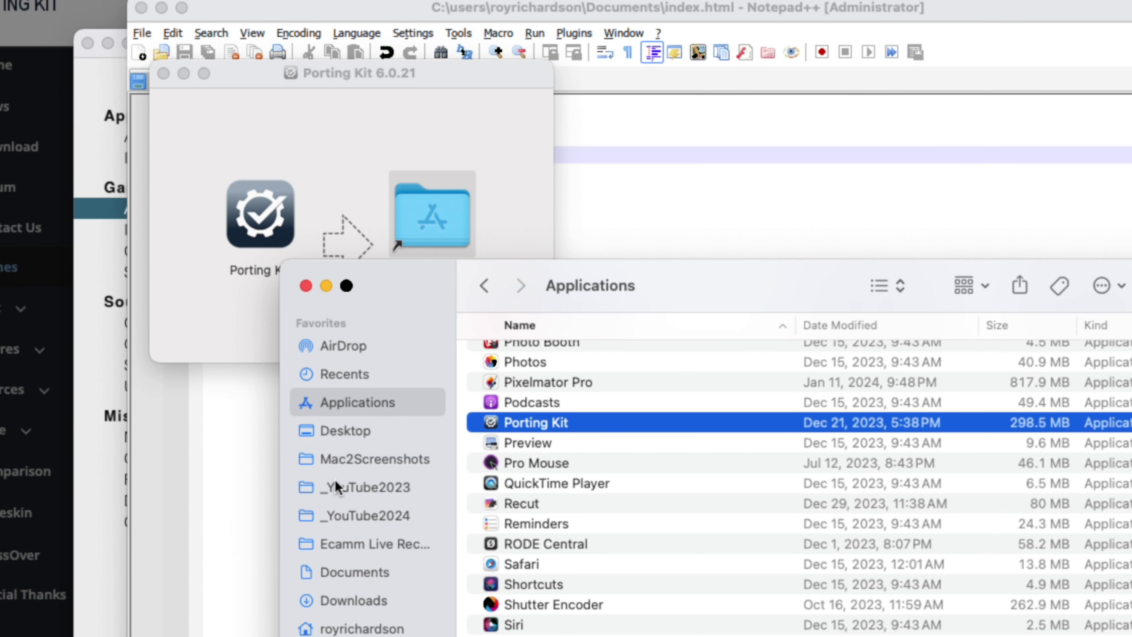
left_click(354, 572)
left_click(498, 553)
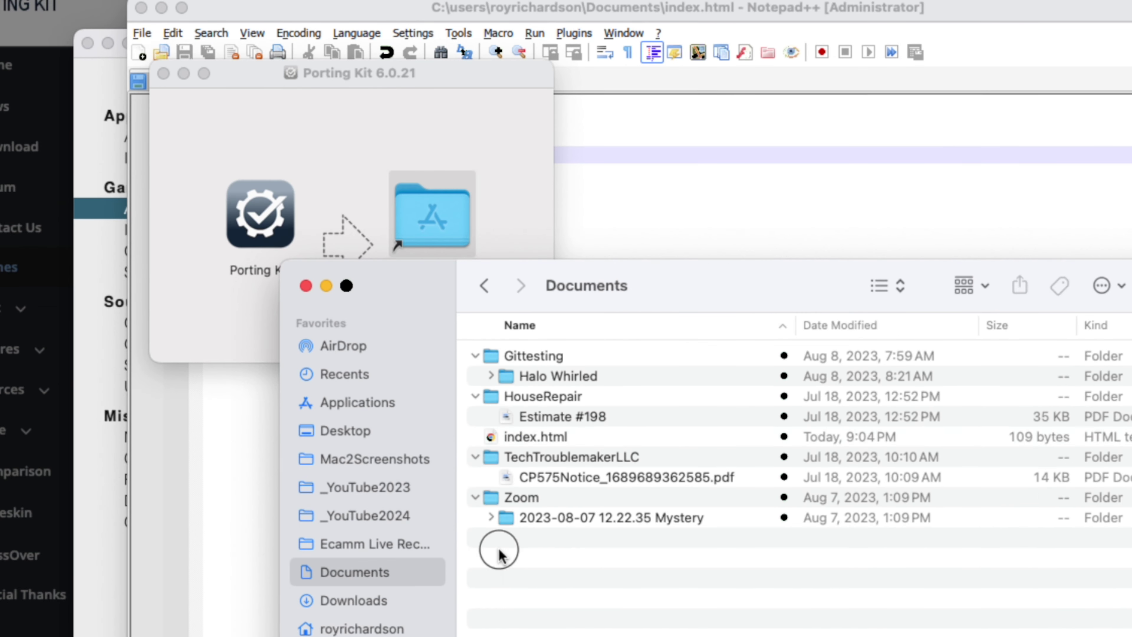
right_click(499, 553)
left_click(549, 561)
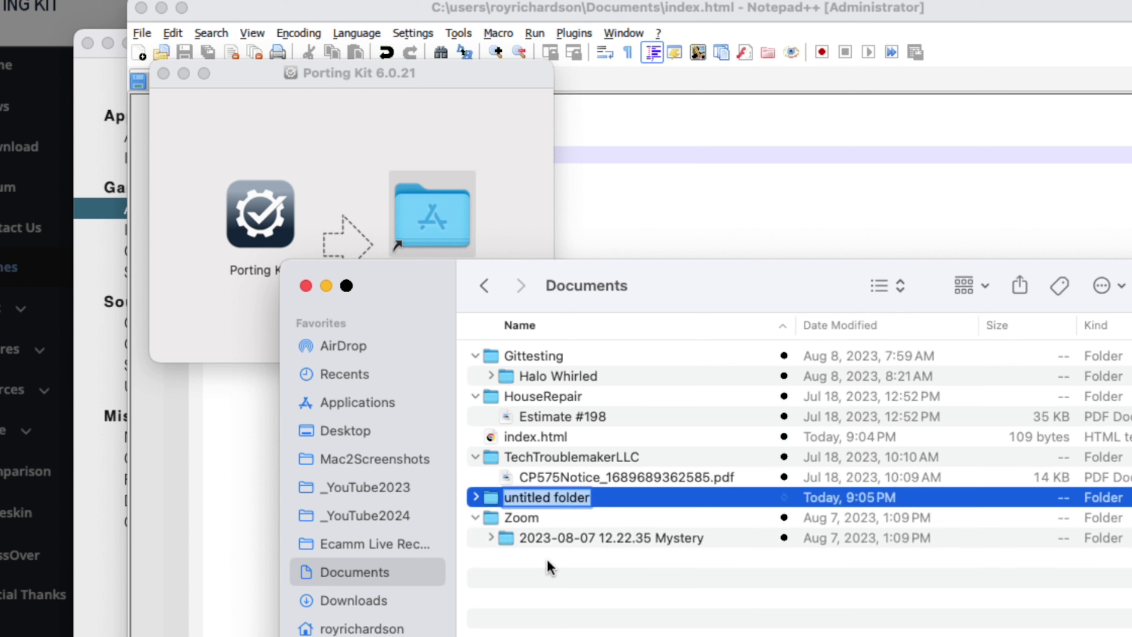
type("Wen")
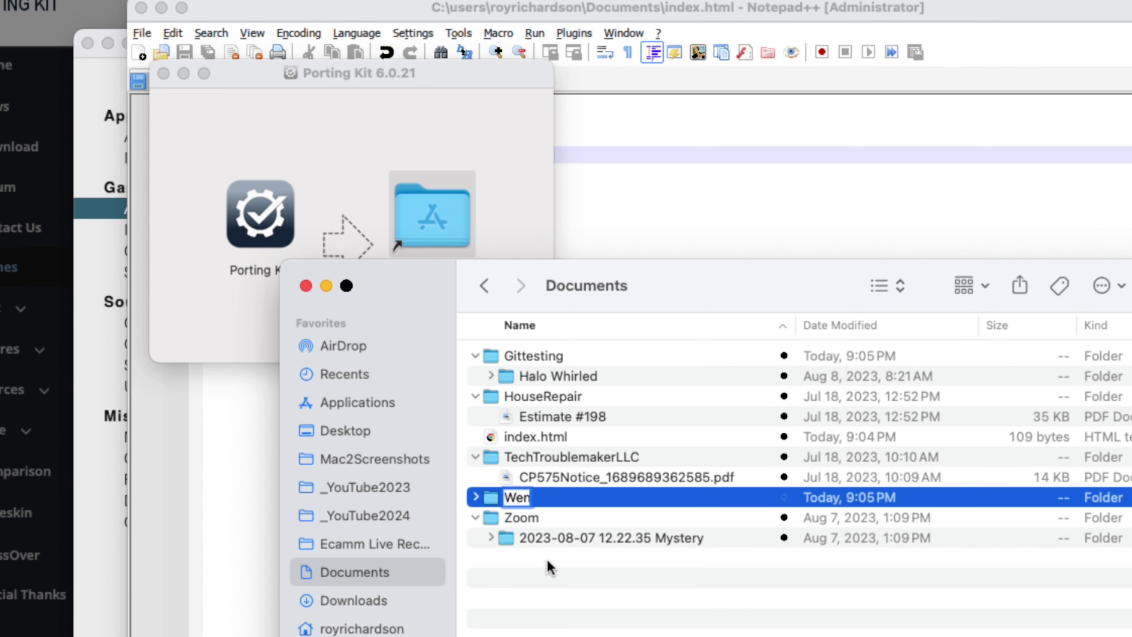
key("BackSpace")
type("bsite")
key("Return")
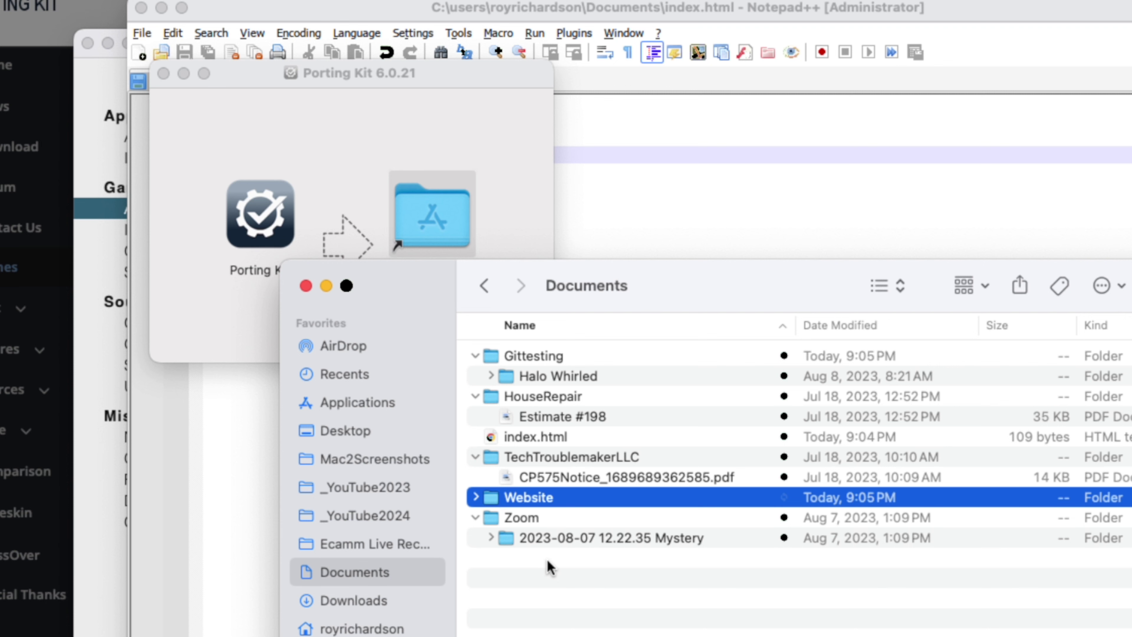
left_click(527, 440)
left_click_drag(527, 439, 490, 498)
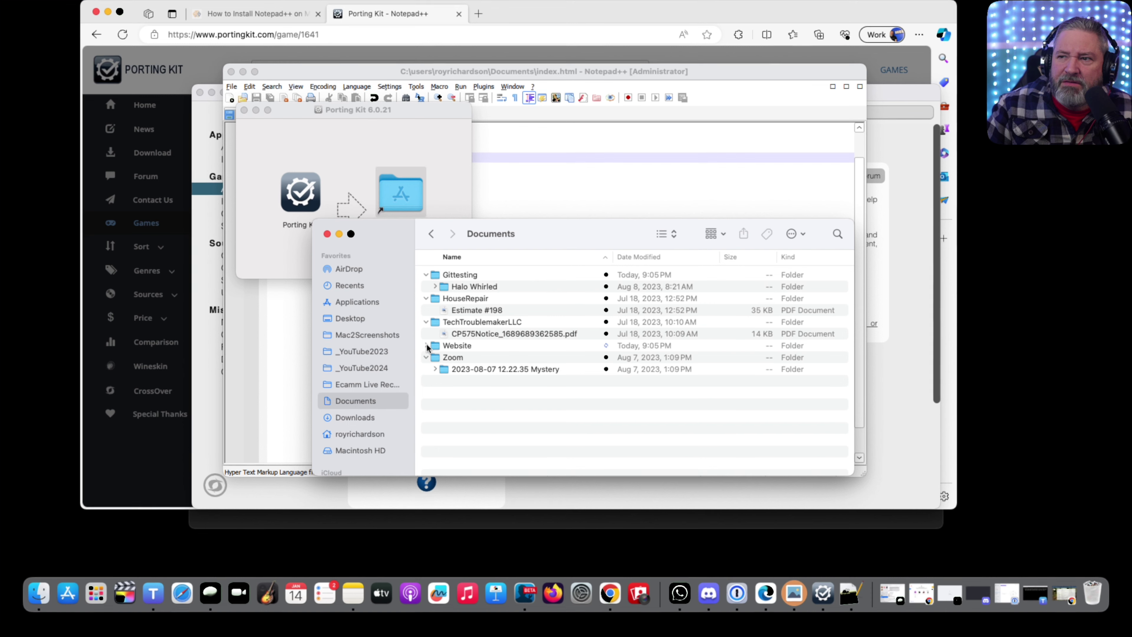
- Expand Website to confirm index.html is inside, check its Open With choices, then bring Porting Kit forward
left_click(427, 347)
left_click(476, 356)
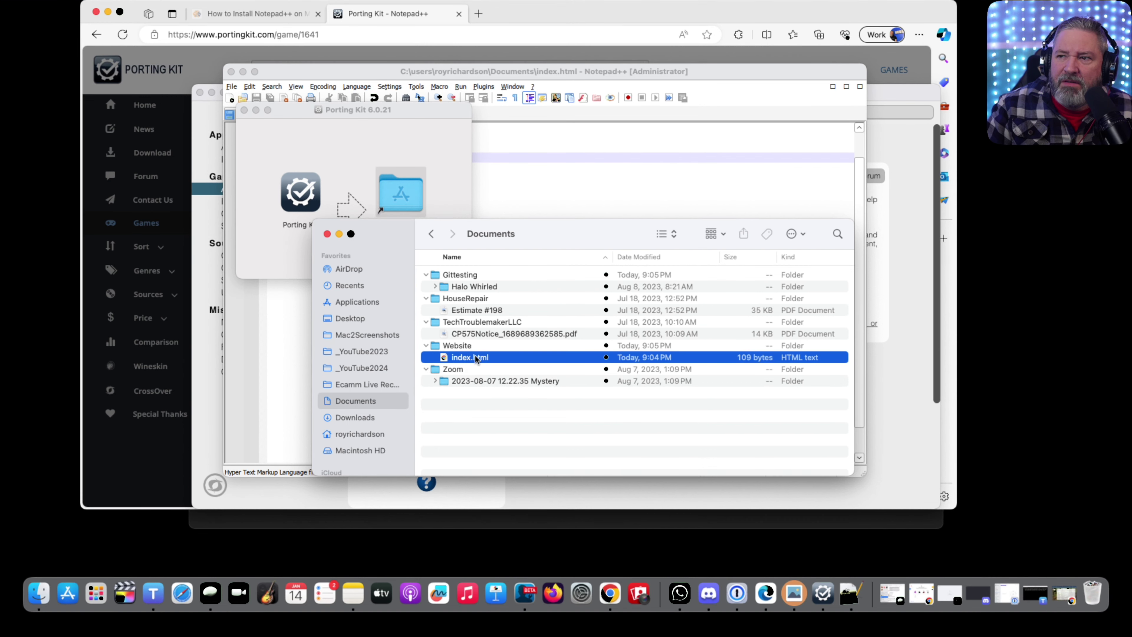
right_click(476, 358)
mouse_move(548, 272)
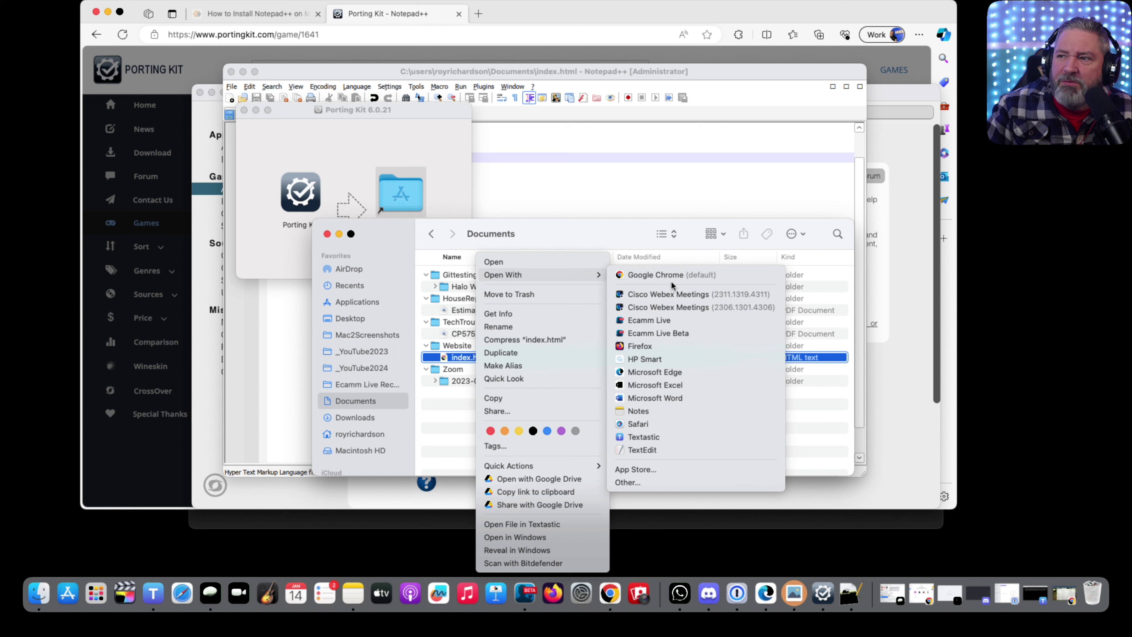
left_click(565, 221)
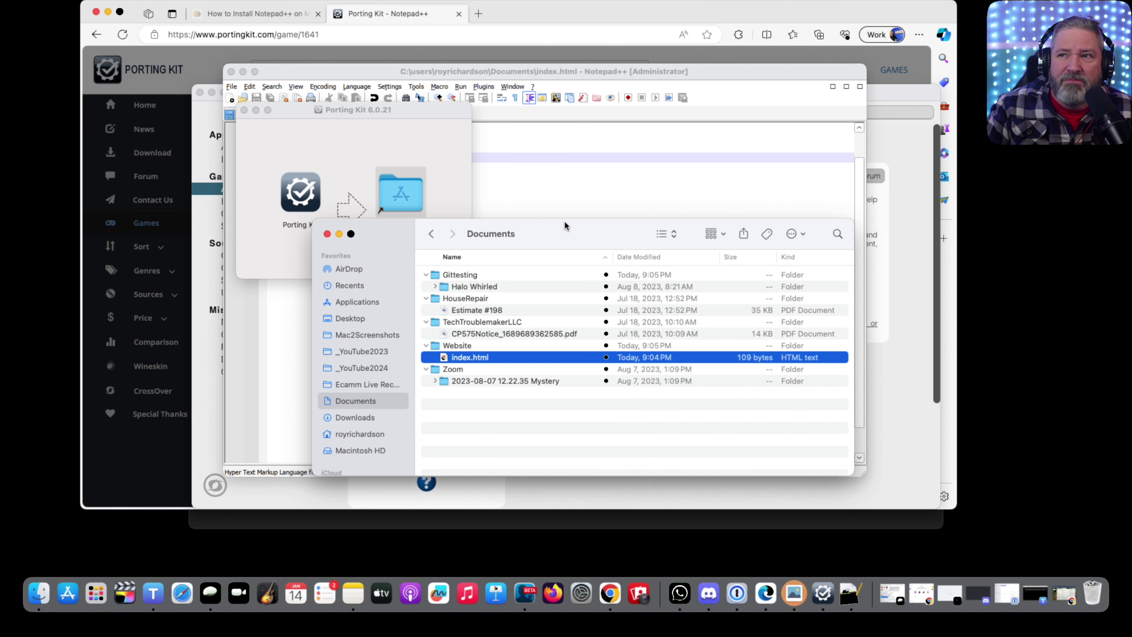
left_click(418, 148)
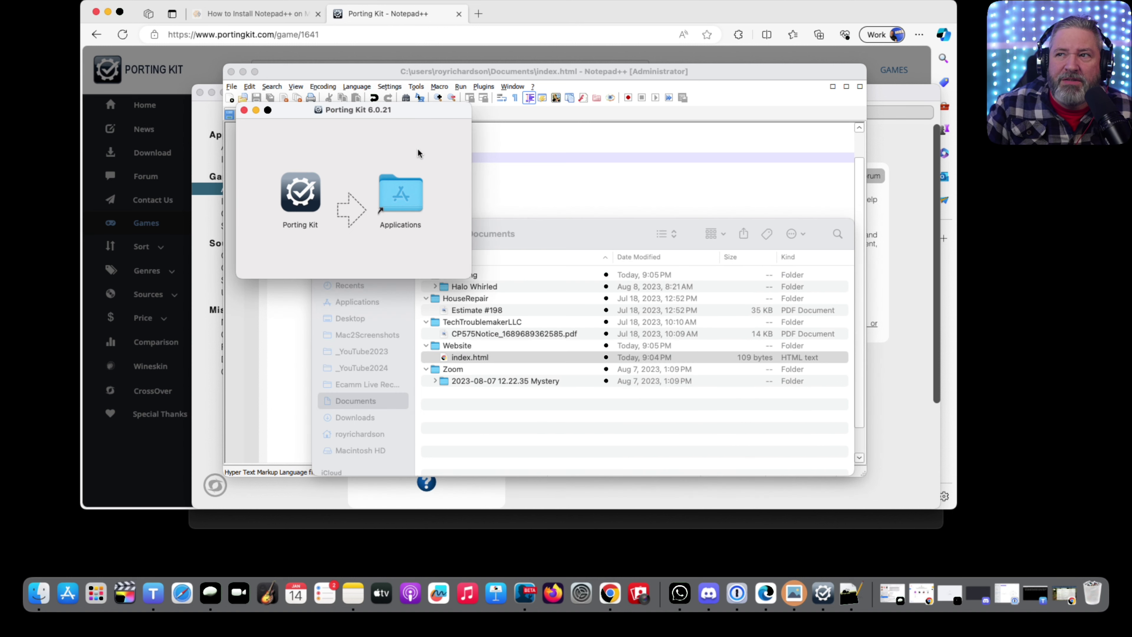
- Keep the moved file open, reopen Website\index.html via File > Open, and switch to the outdated tab
left_click(511, 186)
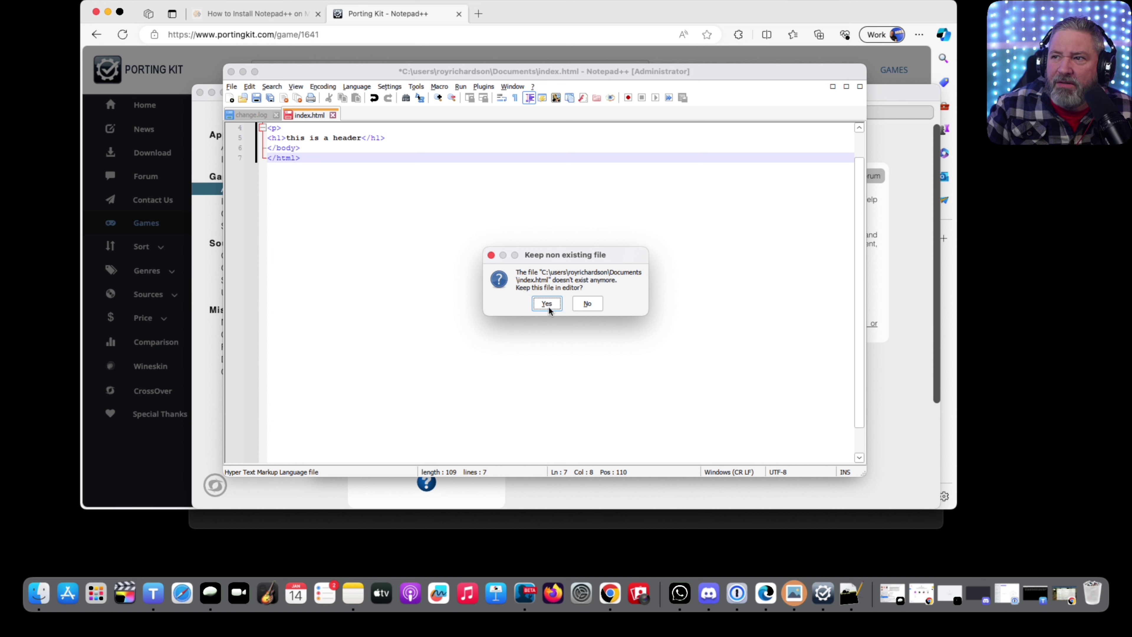
left_click(558, 307)
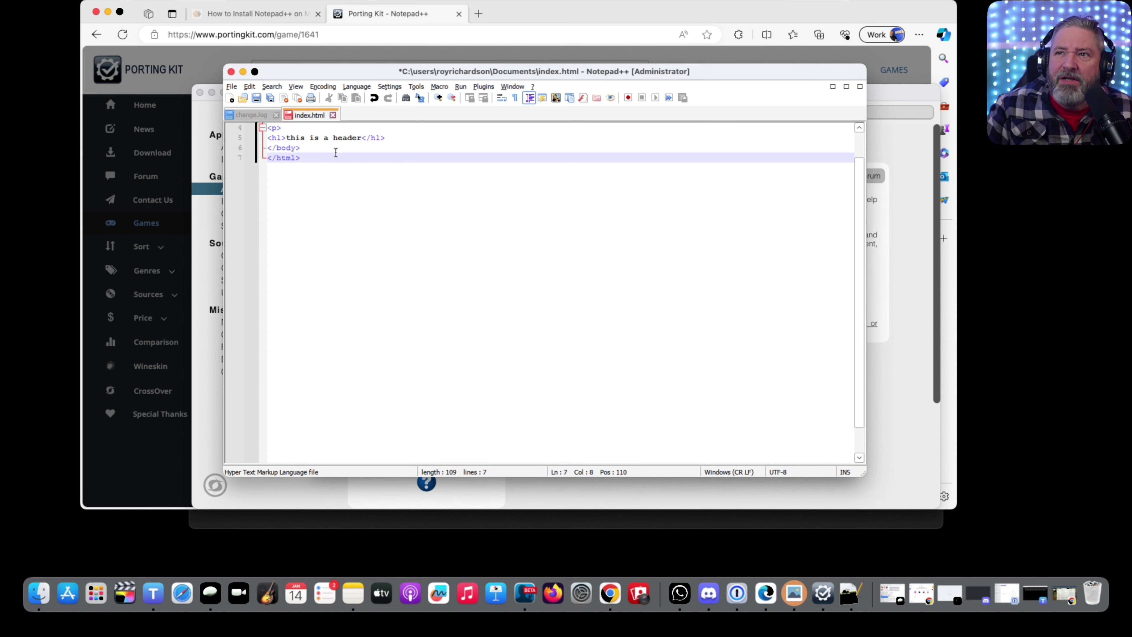
left_click(243, 98)
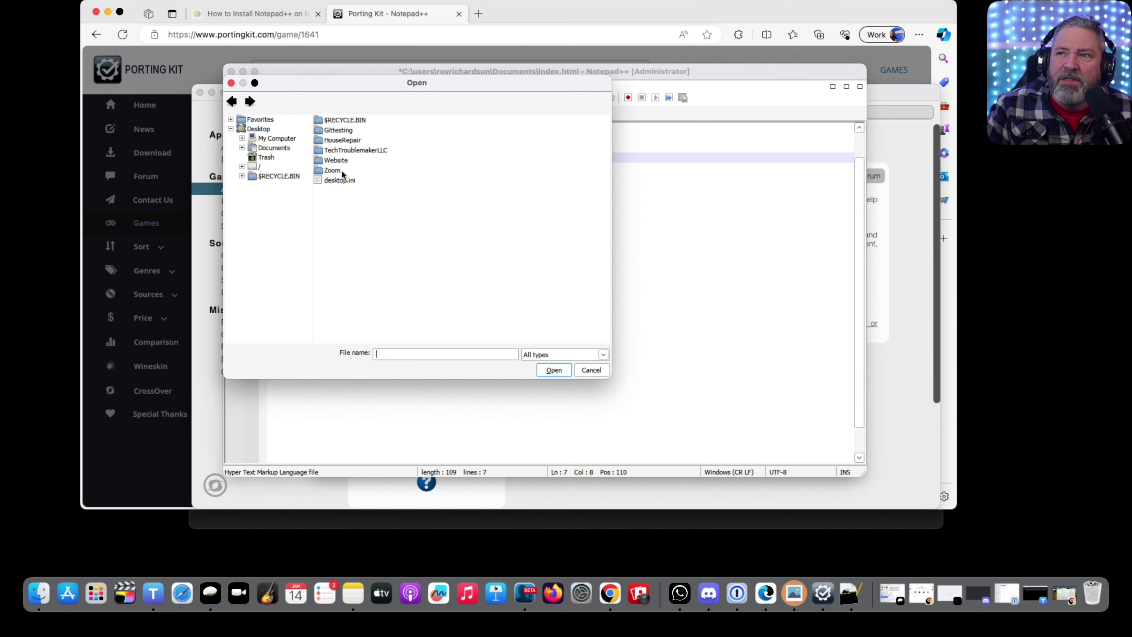
double_click(330, 161)
double_click(339, 120)
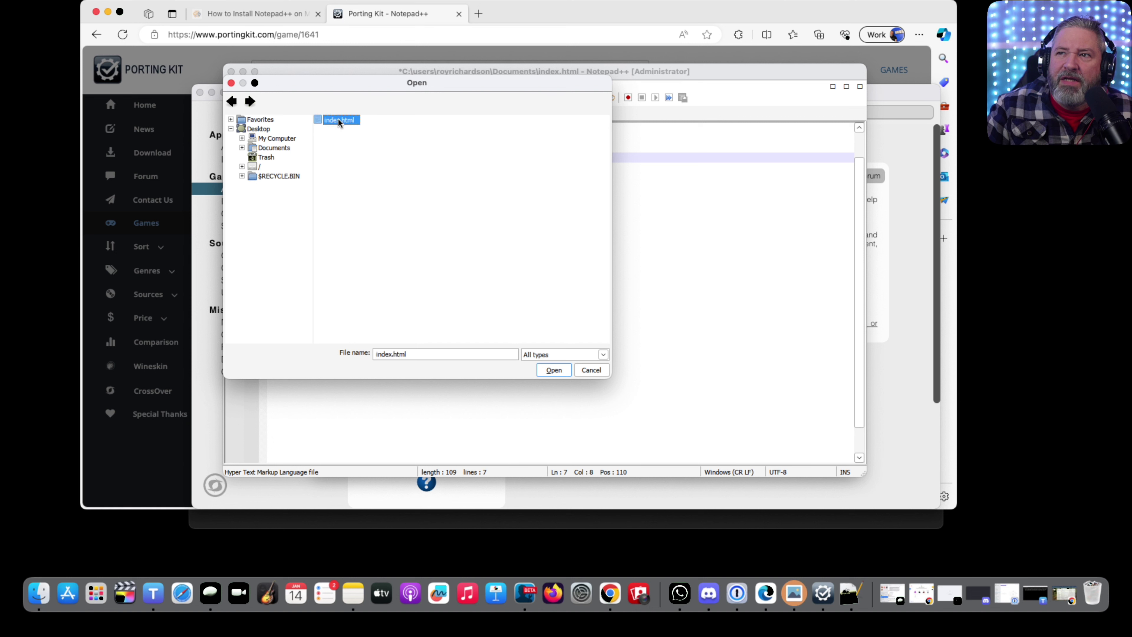
left_click(332, 119)
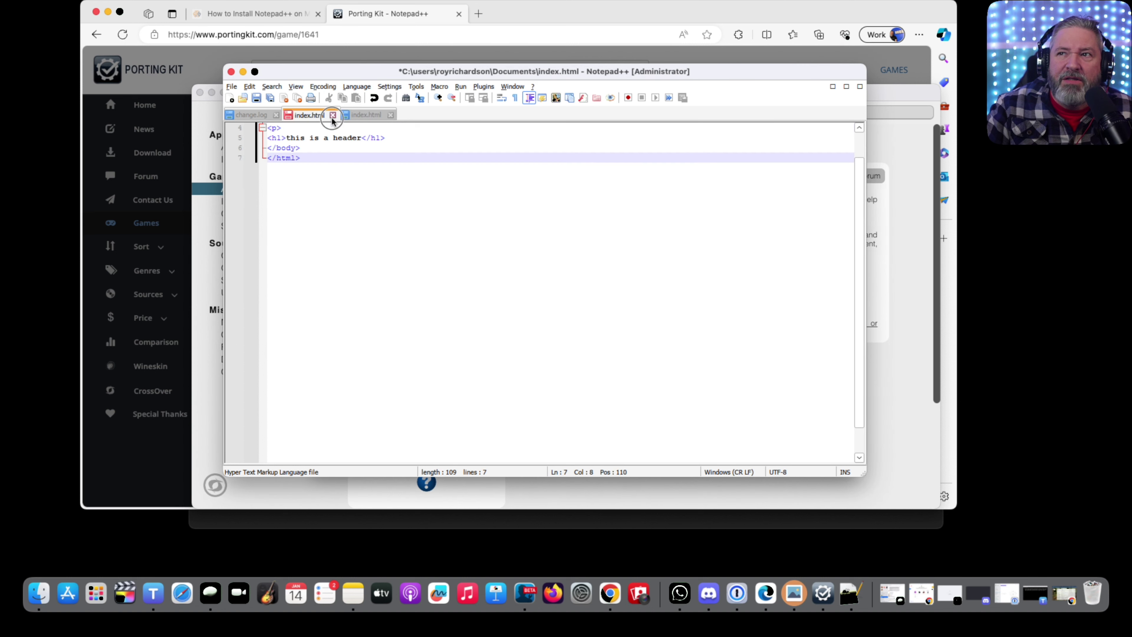